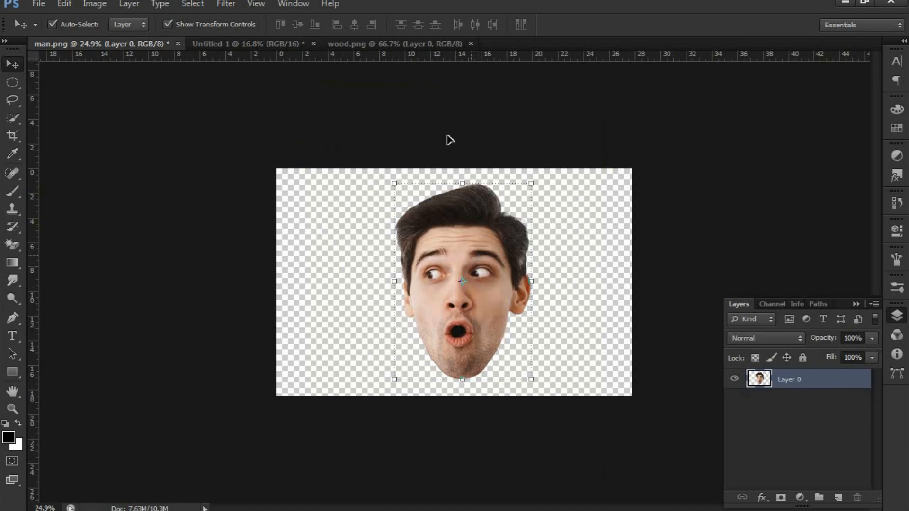
- Bring the man's head into the Untitled-1 document, enlarge it to about 275% and center it on the yellow background
left_click_drag(450, 141, 482, 273)
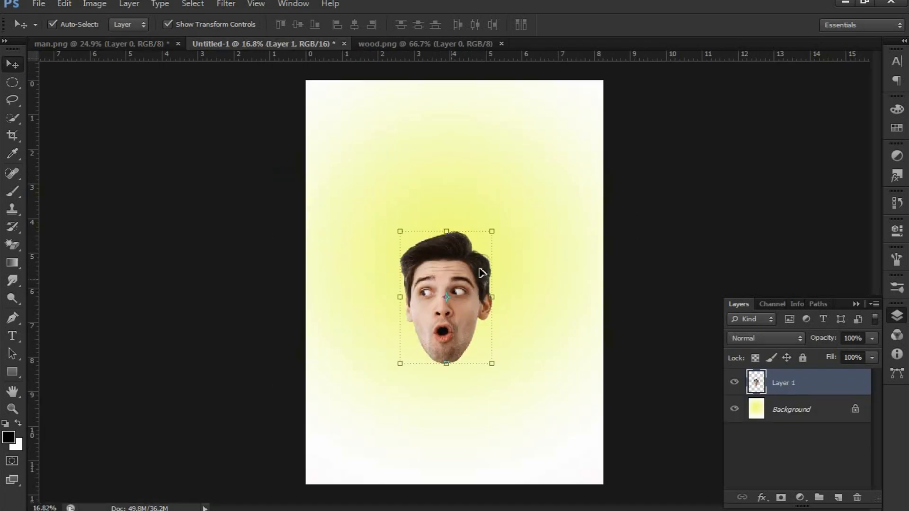
left_click_drag(493, 232, 590, 123)
left_click_drag(512, 262, 523, 251)
key("Return")
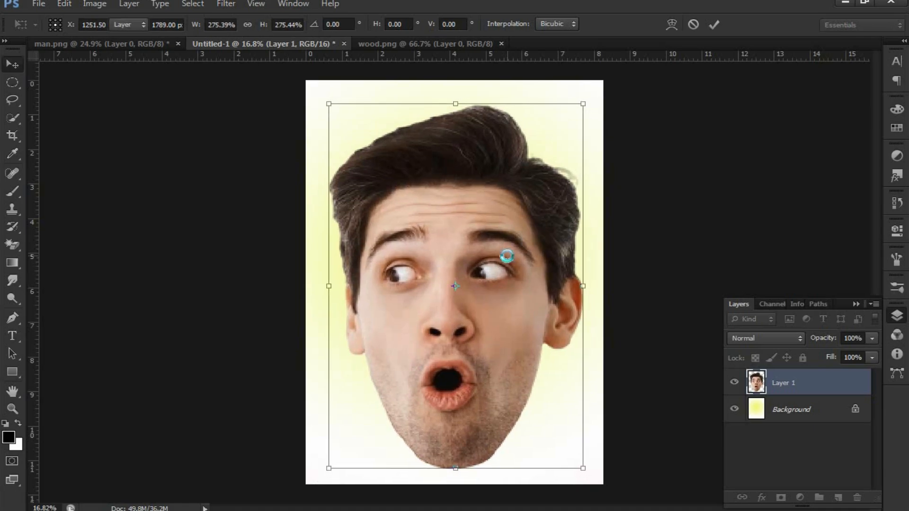
left_click(687, 316)
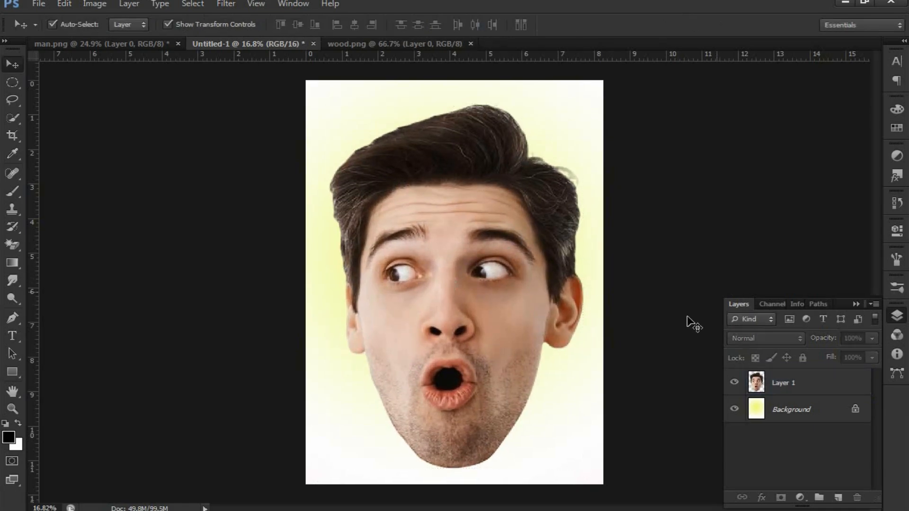
- Select the head above the mouth with an elliptical marquee about 25.4 in wide and 12.4 in high, curving beneath the nose
left_click(843, 388)
left_click(795, 467)
left_click(13, 82)
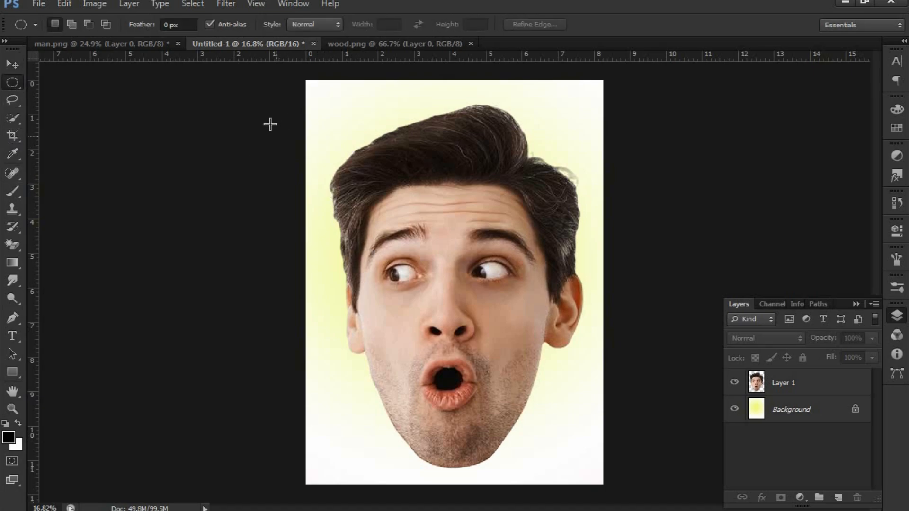
left_click_drag(624, 264, 890, 357)
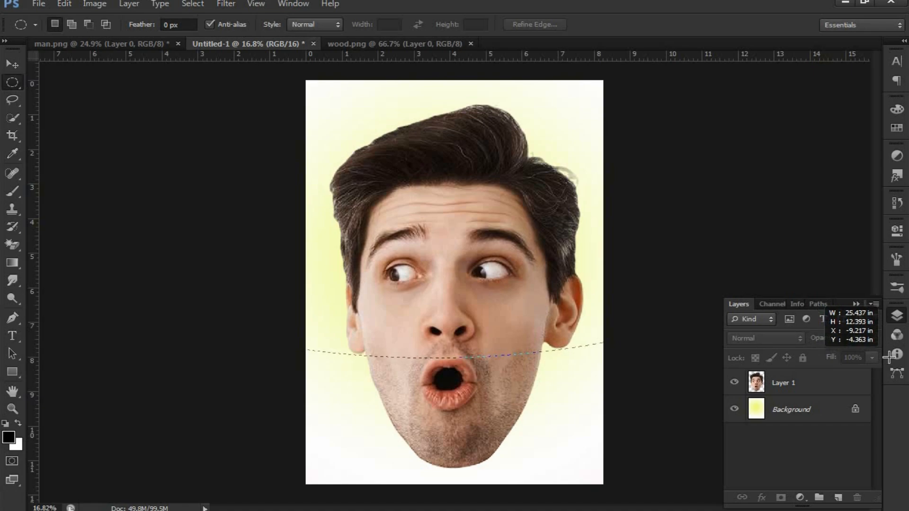
left_click_drag(889, 358, 805, 391)
- Cut the selected upper face from Layer 1, paste it as a new layer and align it back above the mouth
left_click(800, 393)
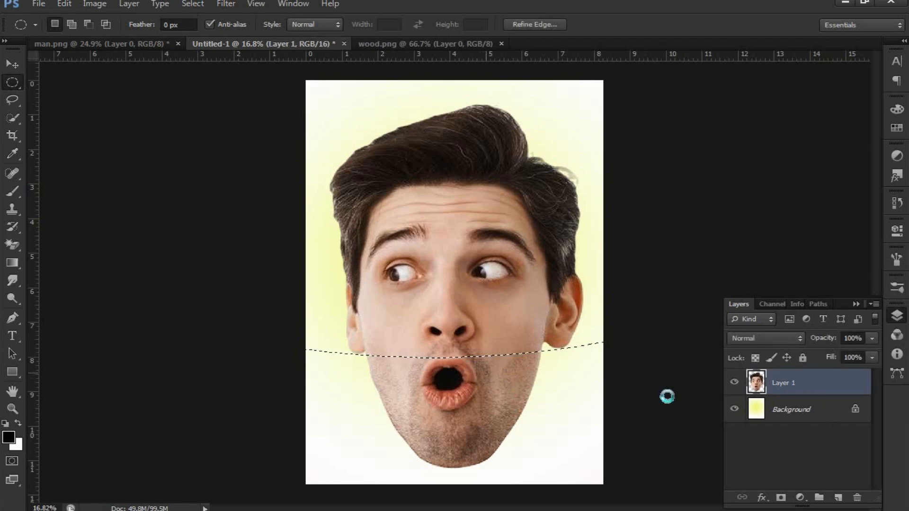
key("ctrl+v")
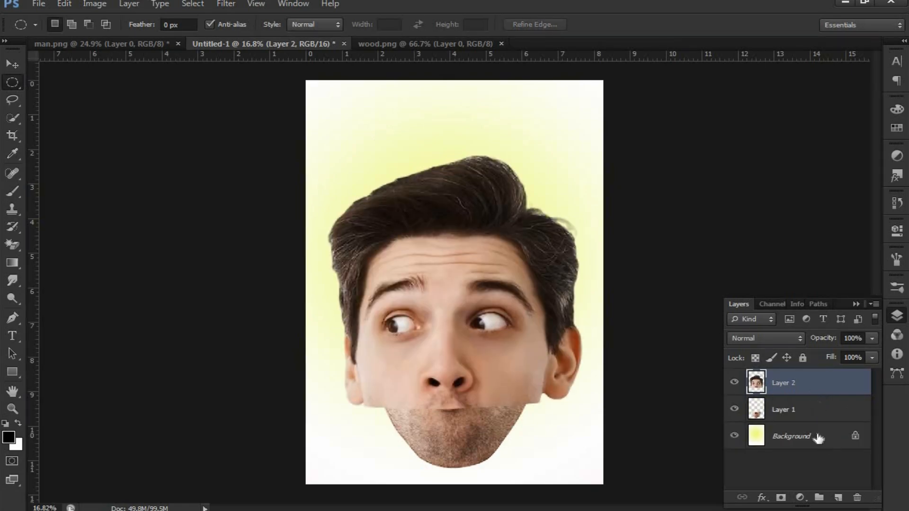
left_click_drag(501, 374, 510, 322)
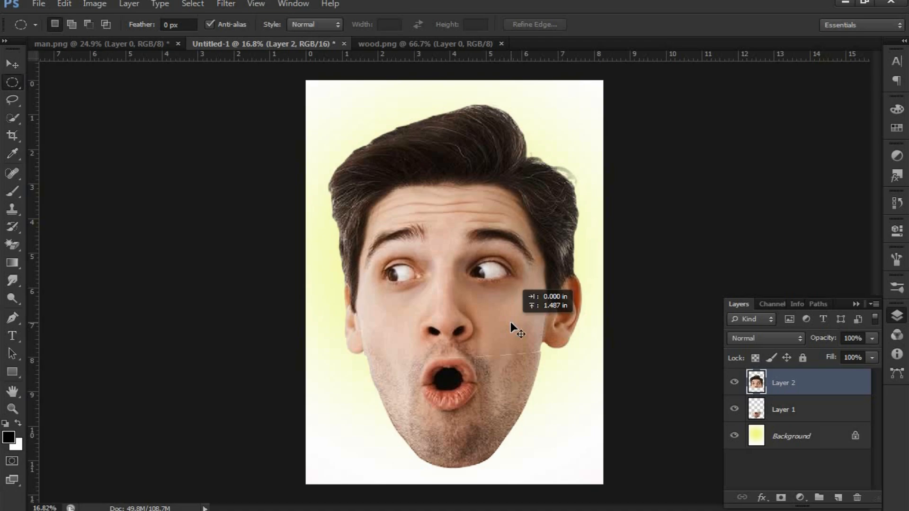
left_click(13, 64)
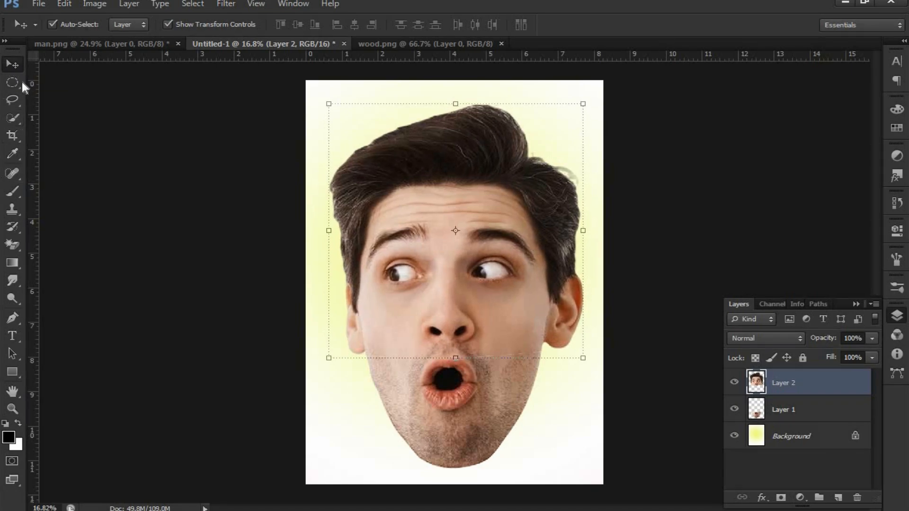
- Select the hair and forehead on Layer 2 with a wide elliptical marquee curving across the eyebrows
left_click(21, 79)
key("ctrl+minus")
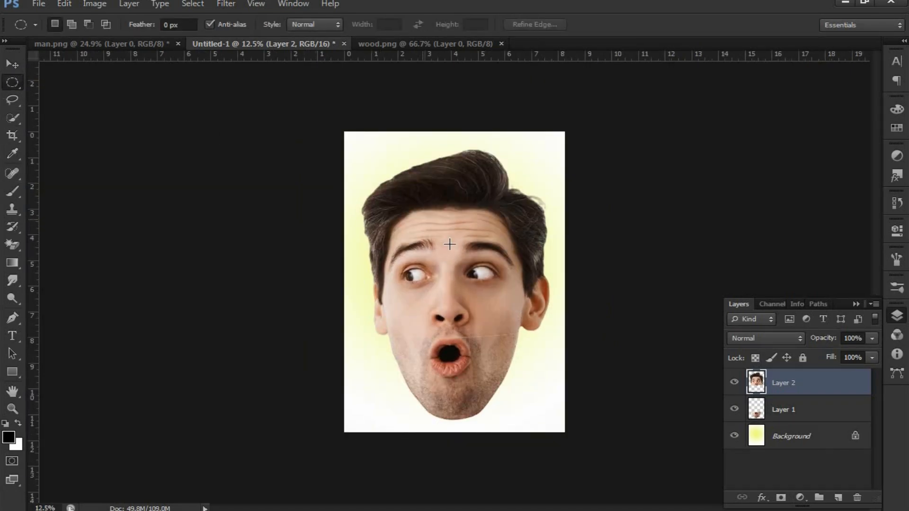
key("ctrl+minus")
left_click_drag(343, 175, 559, 291)
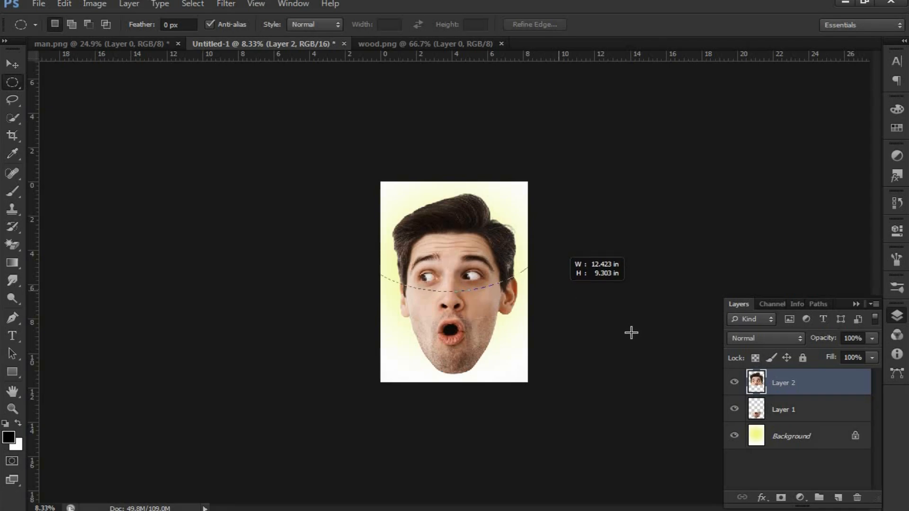
left_click_drag(632, 333, 631, 333)
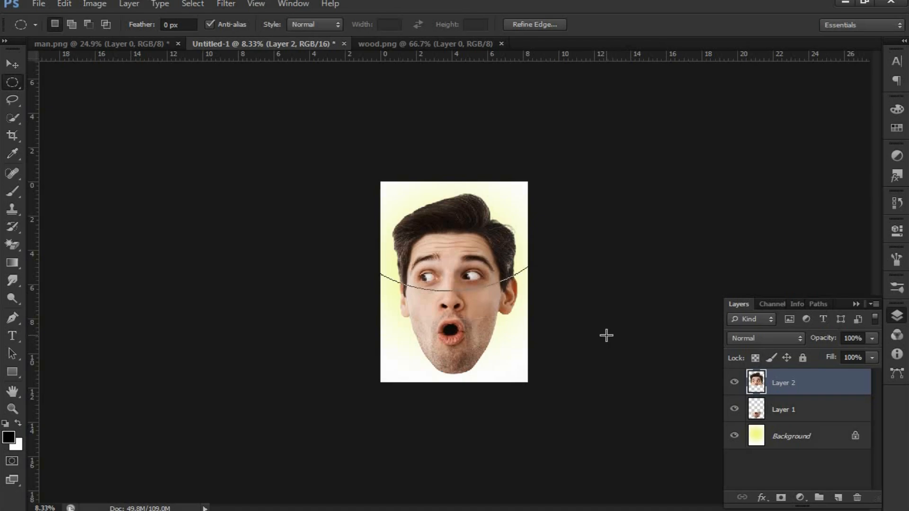
left_click_drag(274, 158, 623, 264)
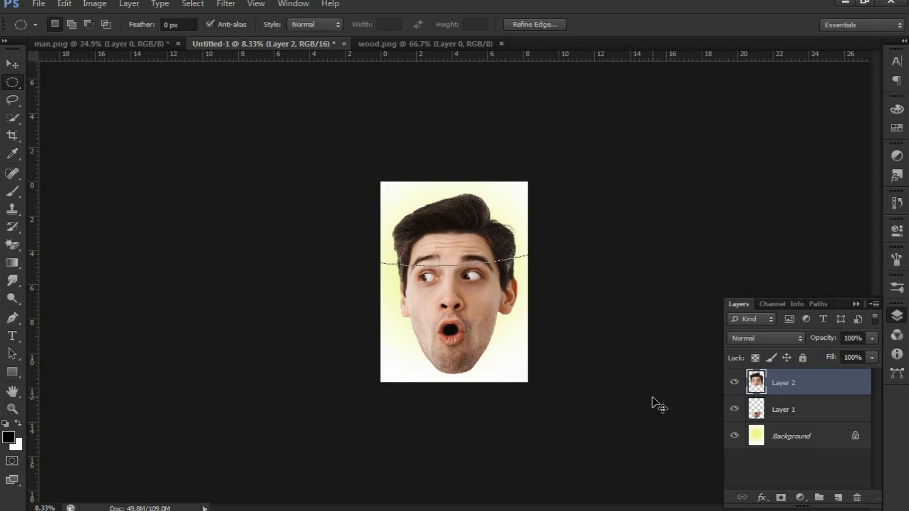
- Cut the selected hair and forehead from Layer 2 and paste them as a separate layer
key("Delete")
key("ctrl+d")
key("ctrl+v")
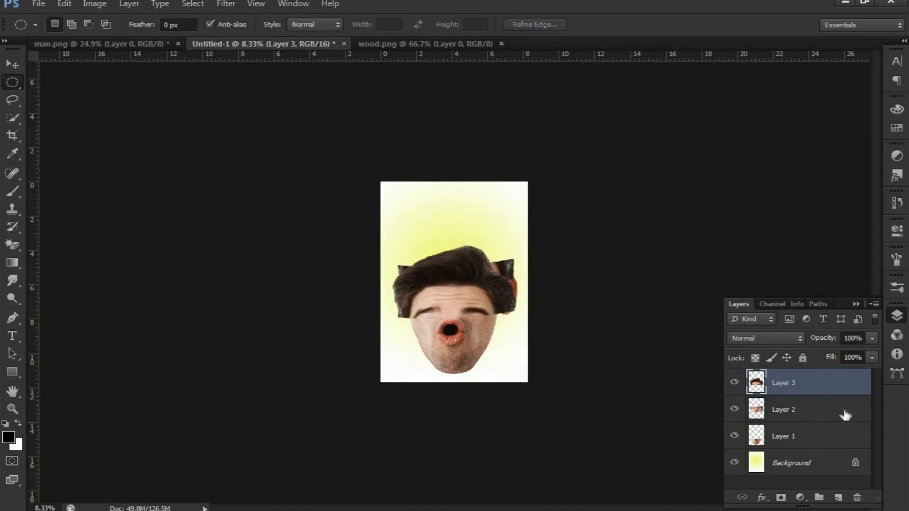
key("ctrl+g")
left_click(826, 428)
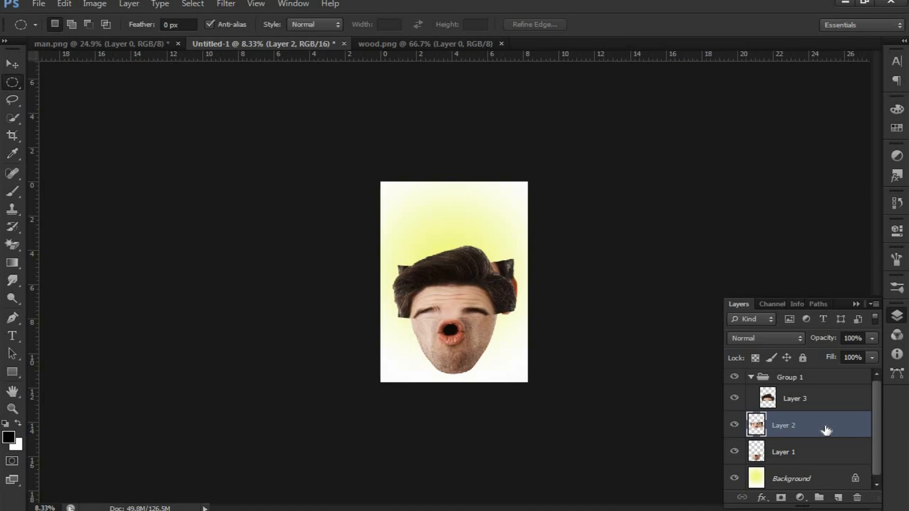
key("ctrl+z")
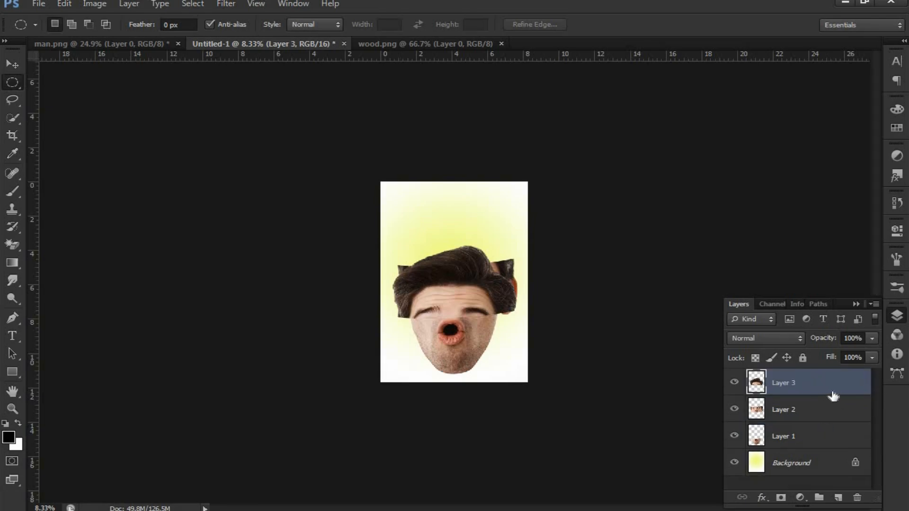
- Move the hair piece above the eyes and shift the chin piece down, leaving gaps between the three head slices
left_click_drag(462, 278, 487, 192)
left_click(19, 63)
key("ctrl+plus")
key("ctrl+plus")
mouse_move(487, 419)
left_mouse_down()
mouse_move(487, 433)
mouse_move(487, 423)
left_mouse_up()
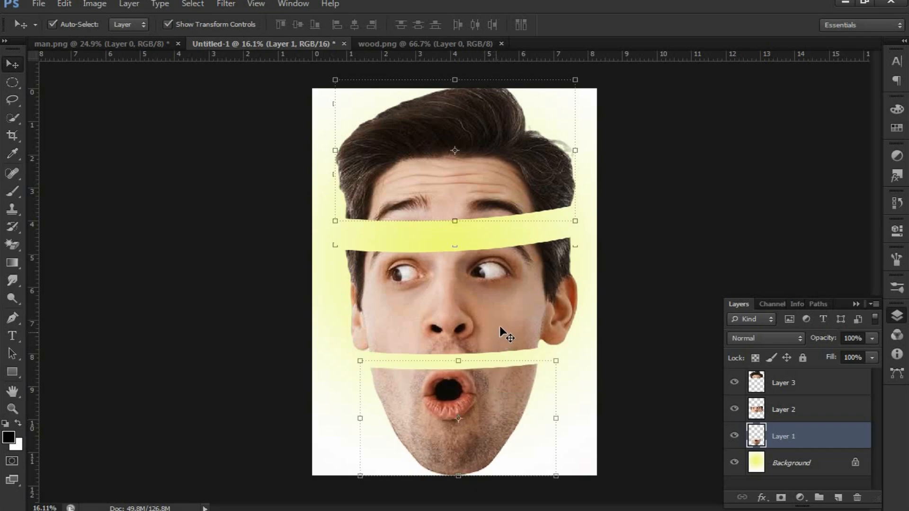
- Scale the three head slices together to about 85%
left_click(530, 292, "shift")
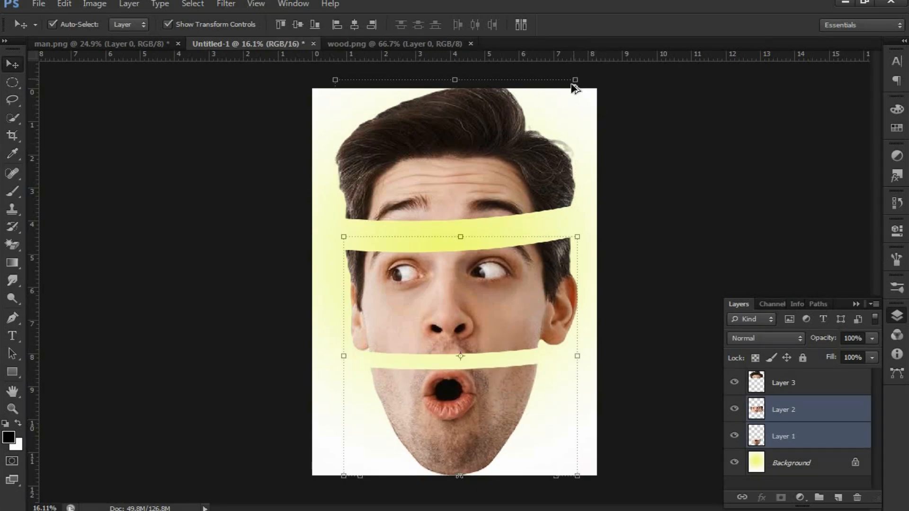
left_click(575, 87, "shift")
left_click_drag(575, 81, 556, 109)
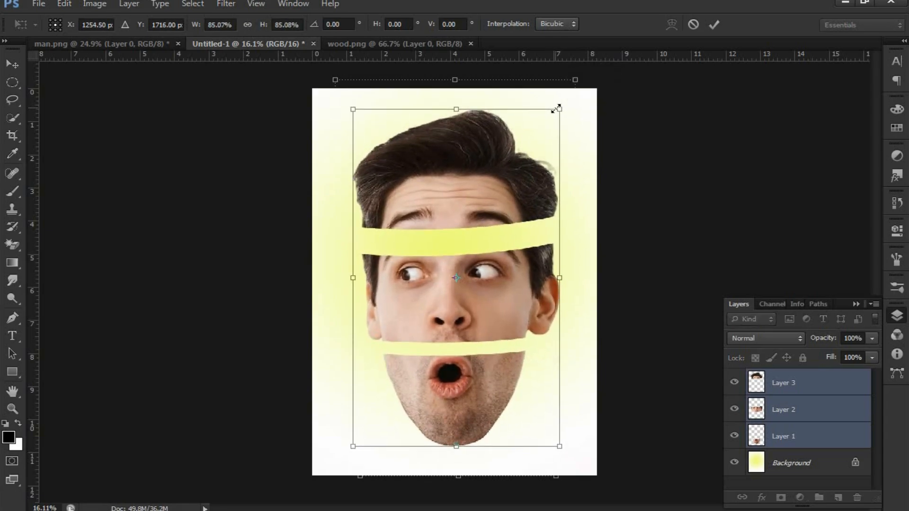
key("Return")
- Widen the gaps by moving the chin slice down and the hair and eye slices slightly up
left_click_drag(494, 403, 495, 408)
left_click_drag(492, 219, 485, 209)
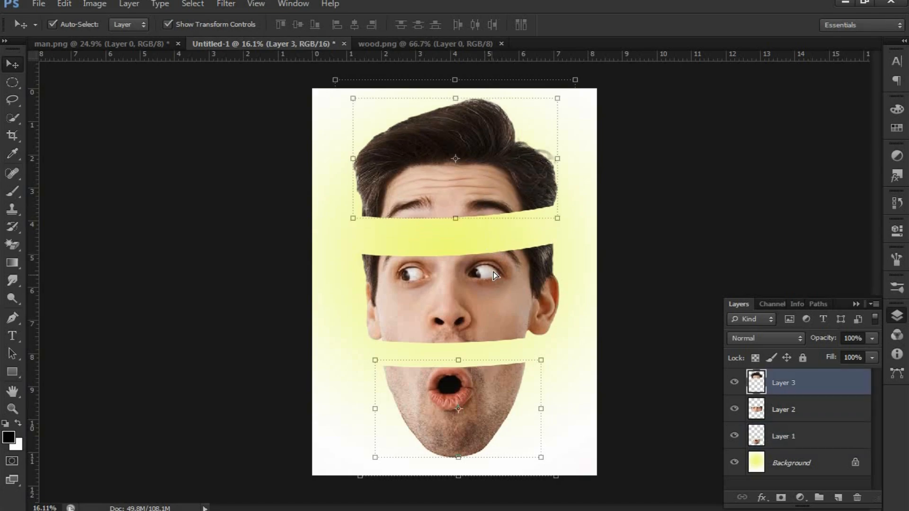
left_click_drag(493, 272, 493, 264)
left_click(638, 314)
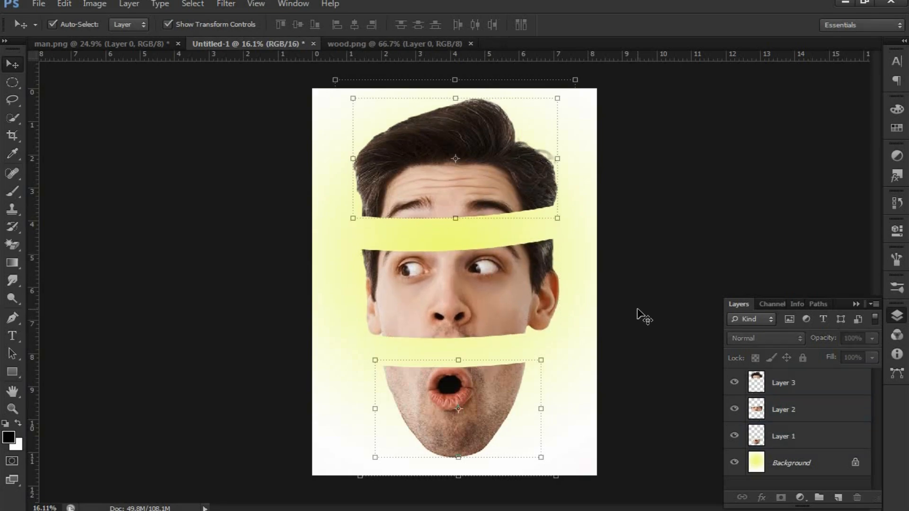
- Bring the round wood slice from wood.png into the head document and place a duplicate of it over the nose
left_click(369, 44)
left_click_drag(308, 103, 582, 149)
left_click_drag(573, 183, 475, 350)
scroll(475, 350, "up", 1)
scroll(474, 349, "up", 3)
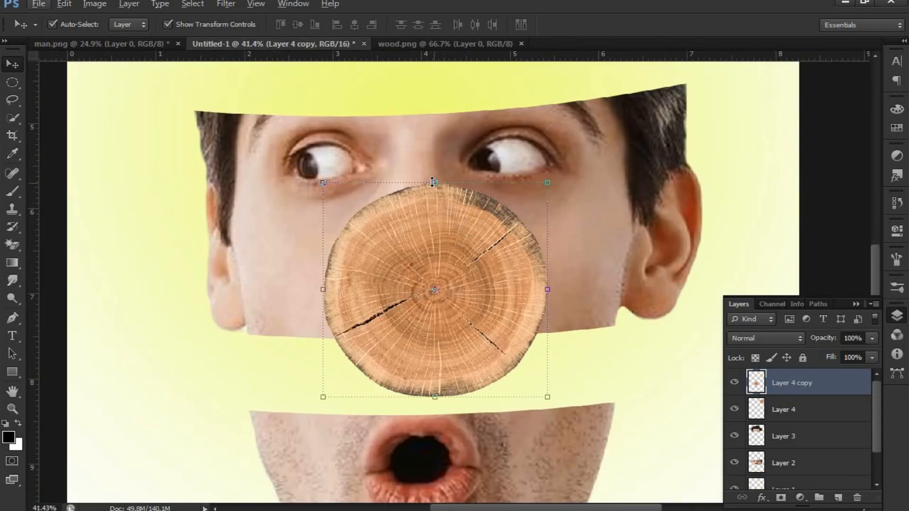
- Flatten the wood copy into a thin ellipse, stretch it to the chin slice's width and fit it on the cut edge
left_click_drag(433, 182, 433, 258)
left_click_drag(419, 300, 343, 420)
left_click_drag(473, 410, 652, 408)
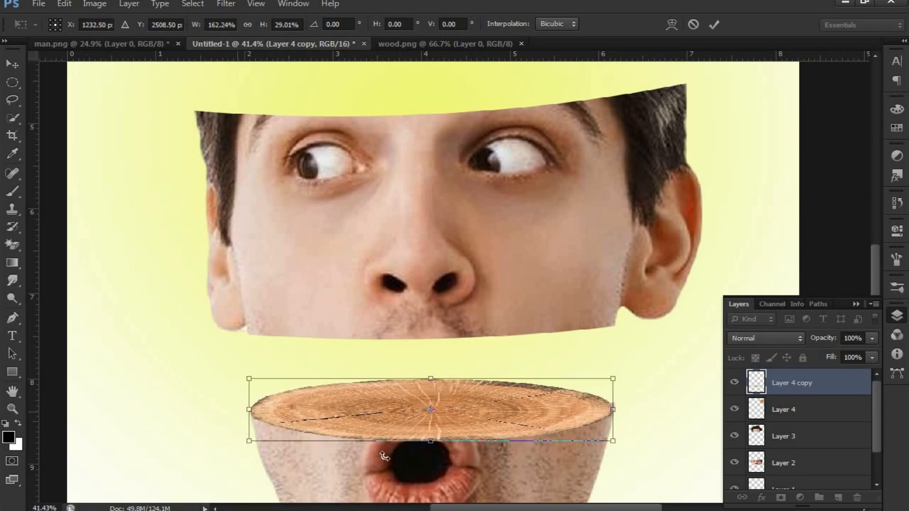
left_click_drag(437, 426, 437, 411)
left_click_drag(613, 354, 625, 358)
key("Return")
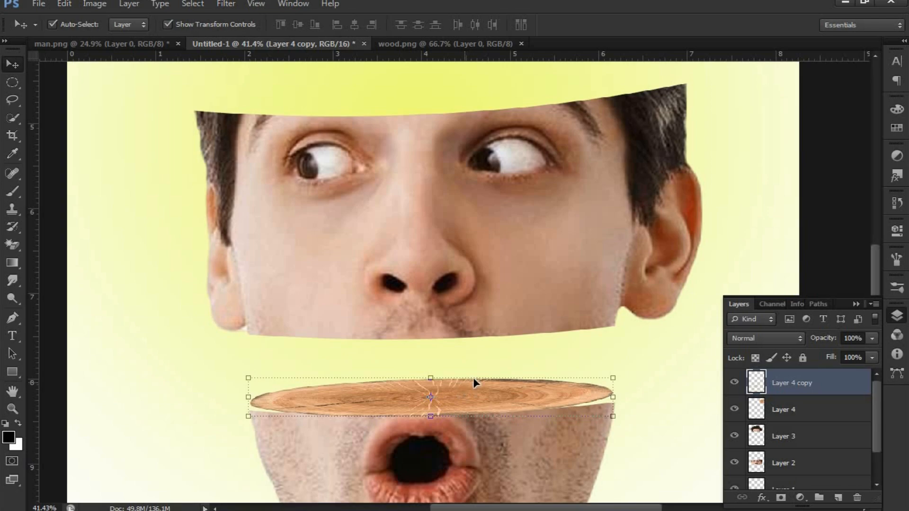
- Warp the flattened wood copy so its ends and upper edge follow the curved cut of the chin slice
key("ctrl+t")
left_click(671, 24)
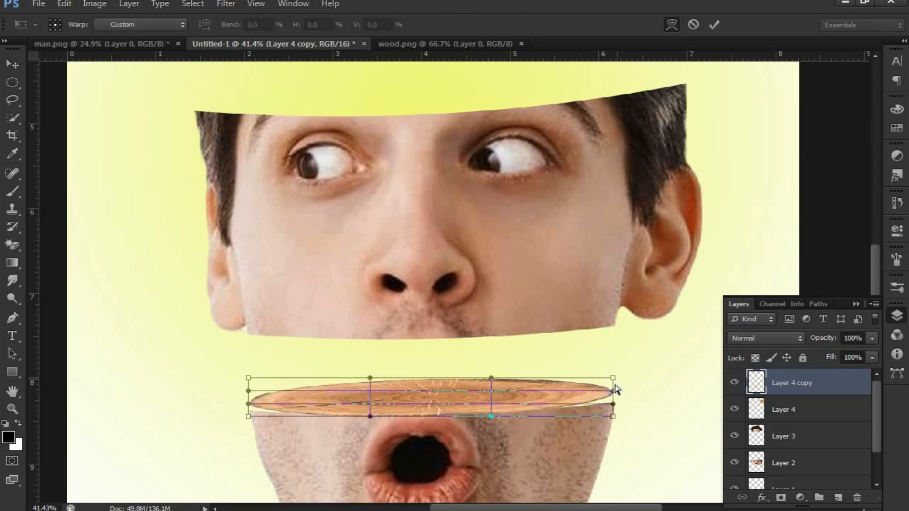
left_click_drag(614, 394, 616, 408)
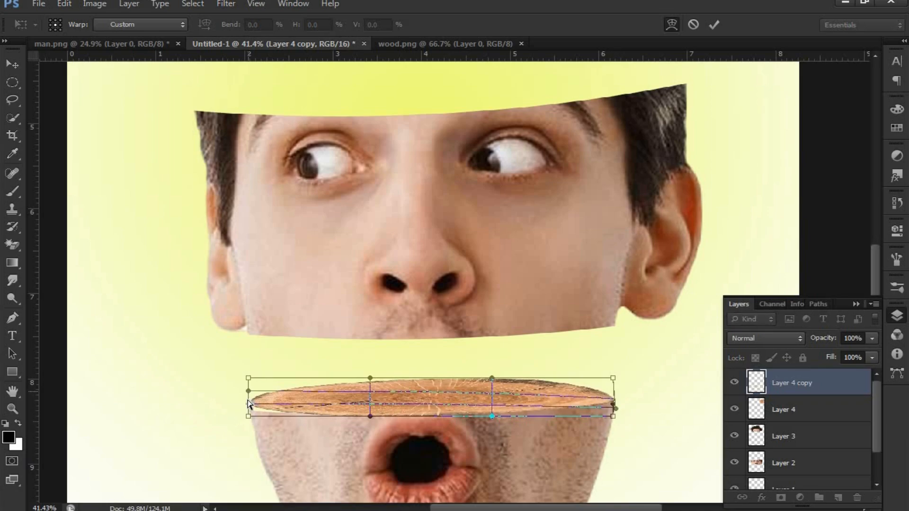
left_click_drag(248, 404, 241, 421)
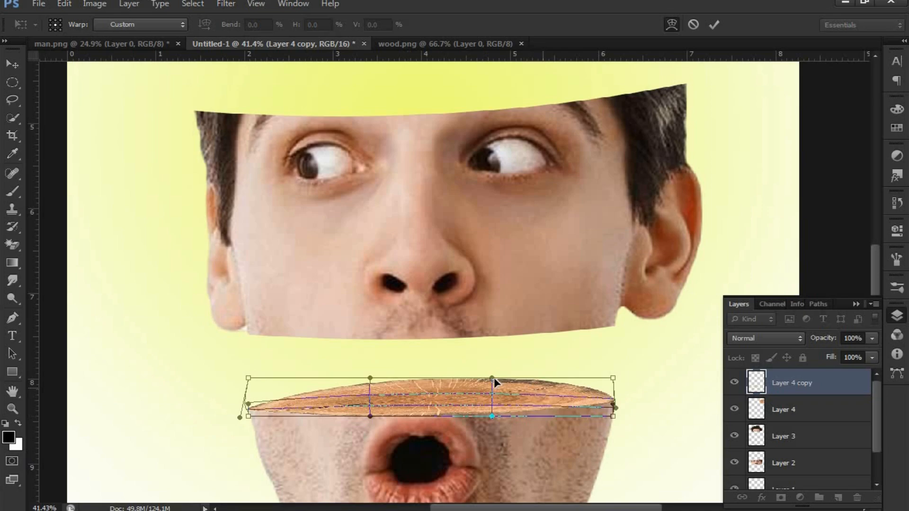
left_click_drag(613, 382, 611, 386)
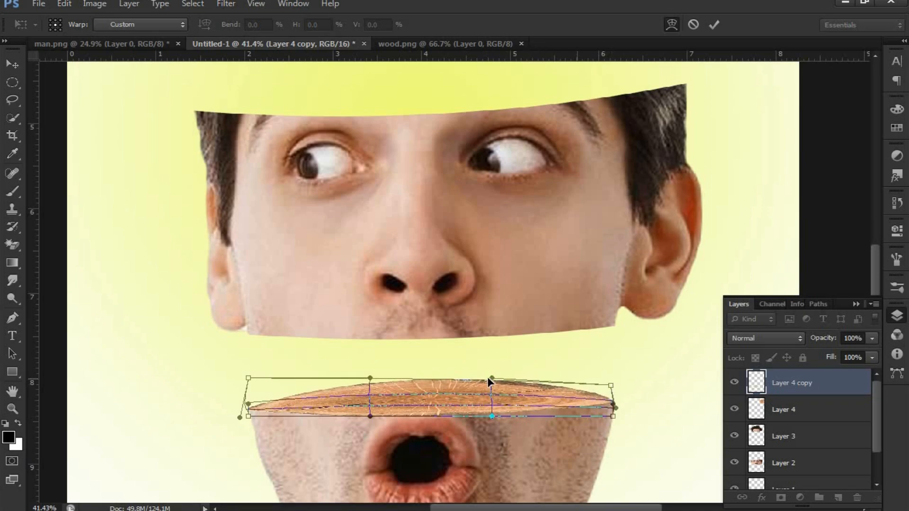
left_click_drag(493, 379, 444, 379)
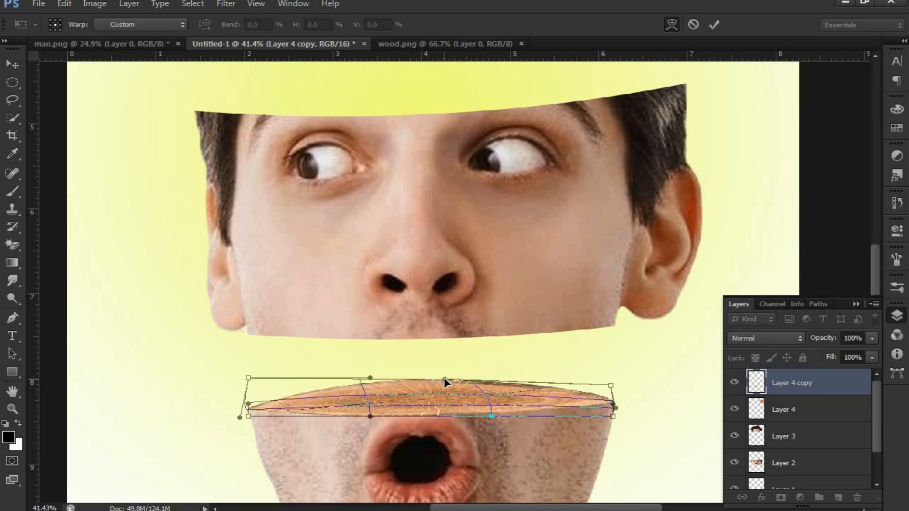
key("Return")
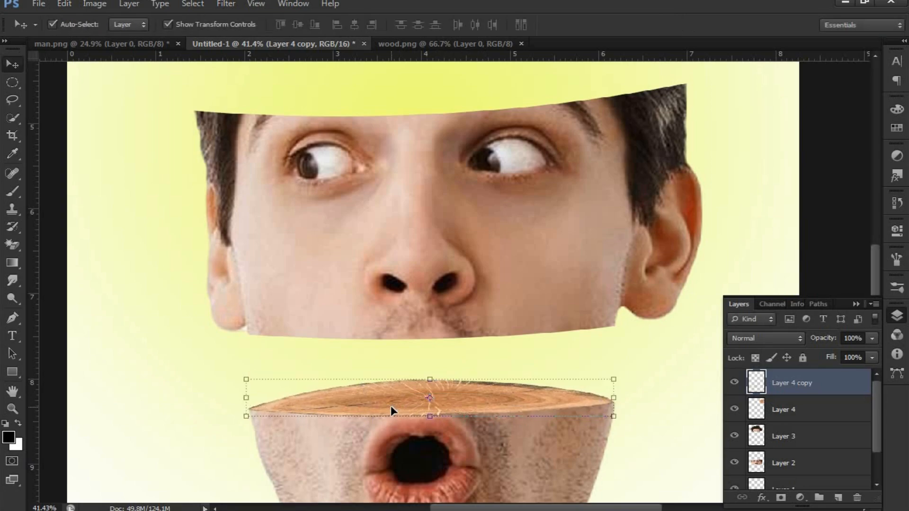
left_click(643, 370)
scroll(588, 363, "down", 3)
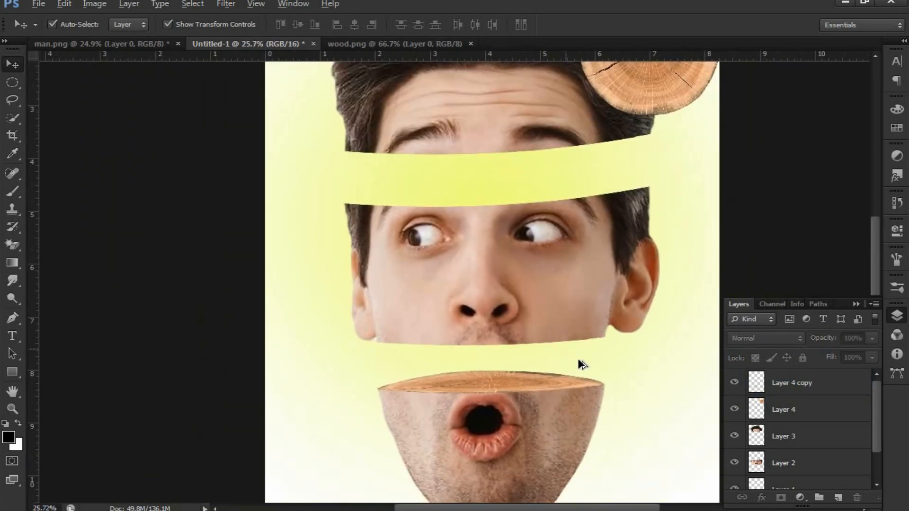
- Select Layer 4 and check which object it holds by hiding and showing it
scroll(581, 377, "up", 2)
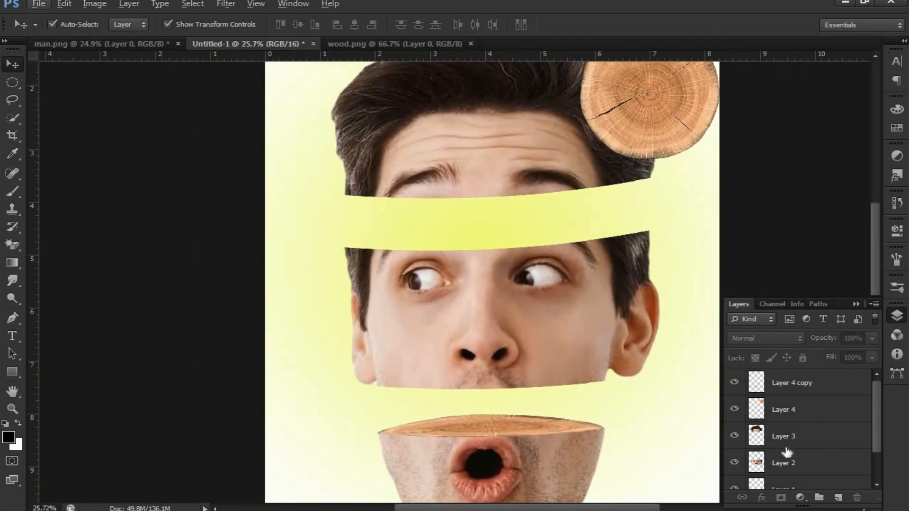
left_click(812, 419)
scroll(823, 433, "down", 2)
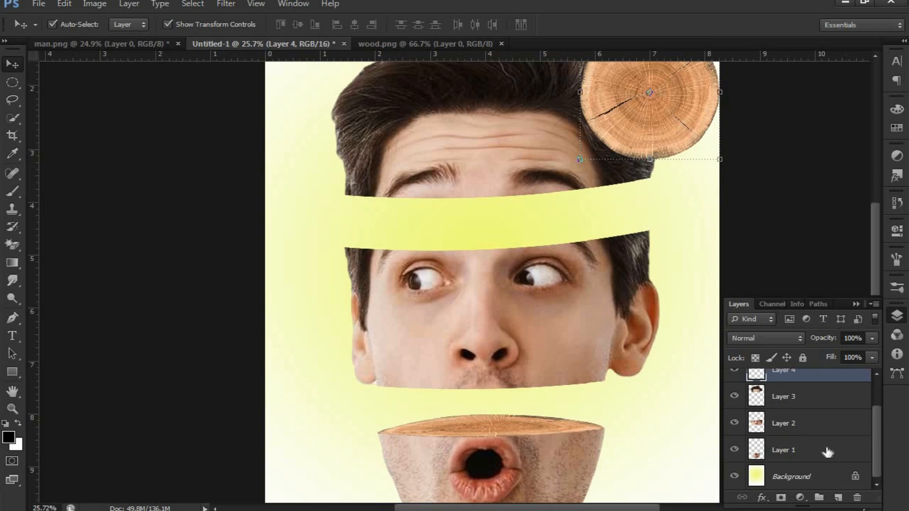
scroll(813, 427, "up", 2)
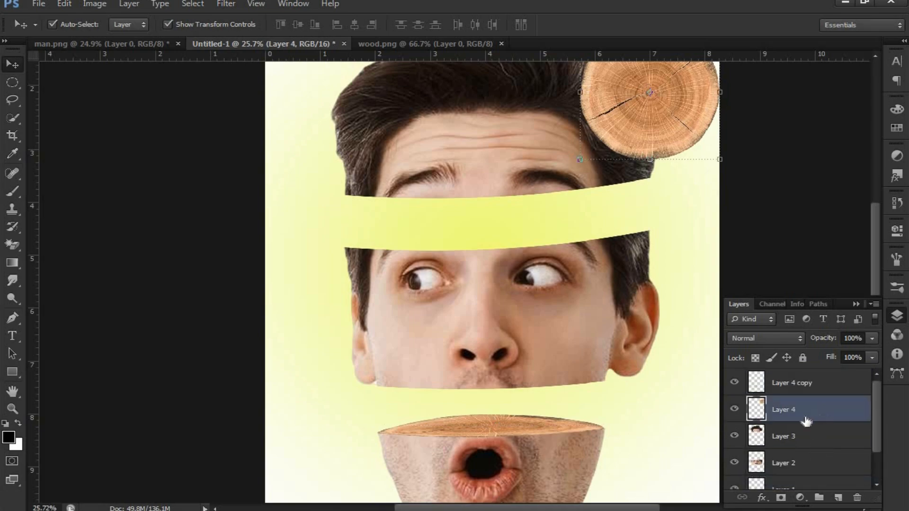
left_click(735, 410)
left_click(735, 410)
scroll(789, 443, "down", 1)
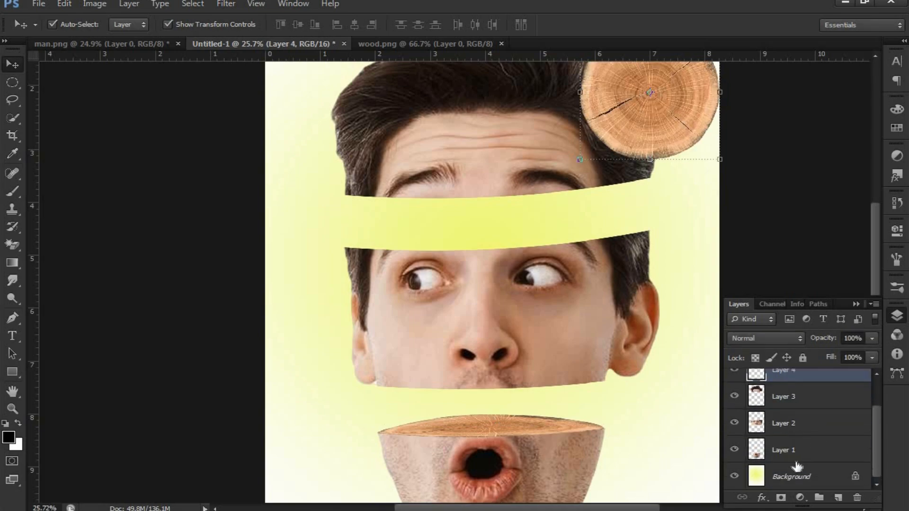
- Move the Layer 4 copy wood ellipse down the layer stack until it sits directly above Layer 1
scroll(795, 455, "up", 1)
left_click(801, 386)
left_click(735, 383)
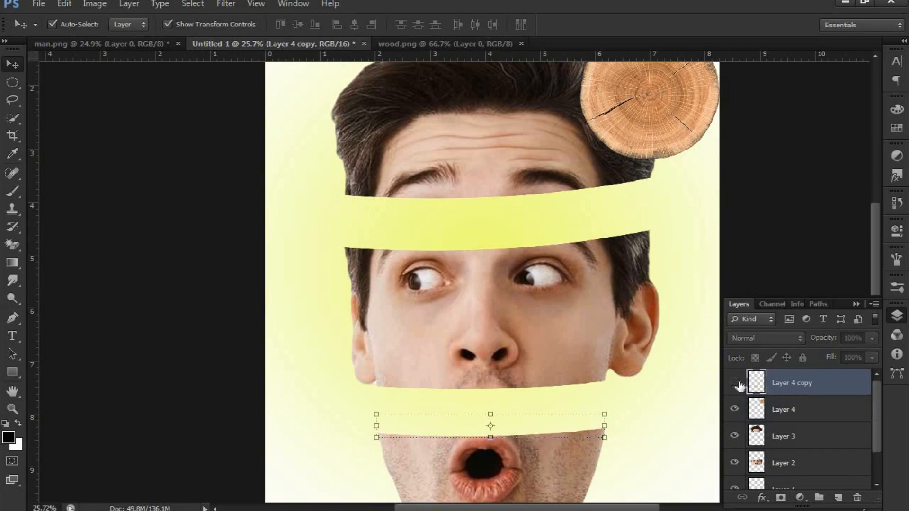
left_click(735, 384)
key("ctrl+bracketleft")
key("ctrl+bracketleft")
key("ctrl+bracketleft")
key("ctrl+bracketleft")
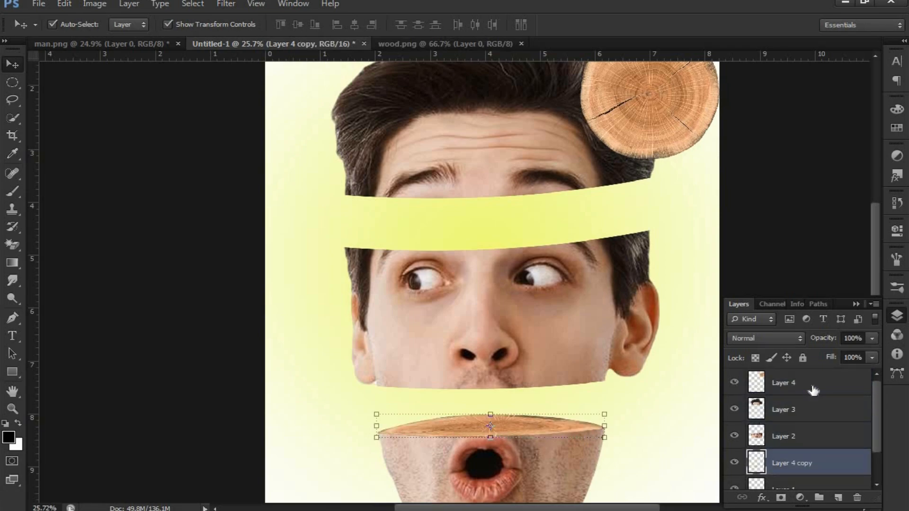
key("ctrl+bracketright")
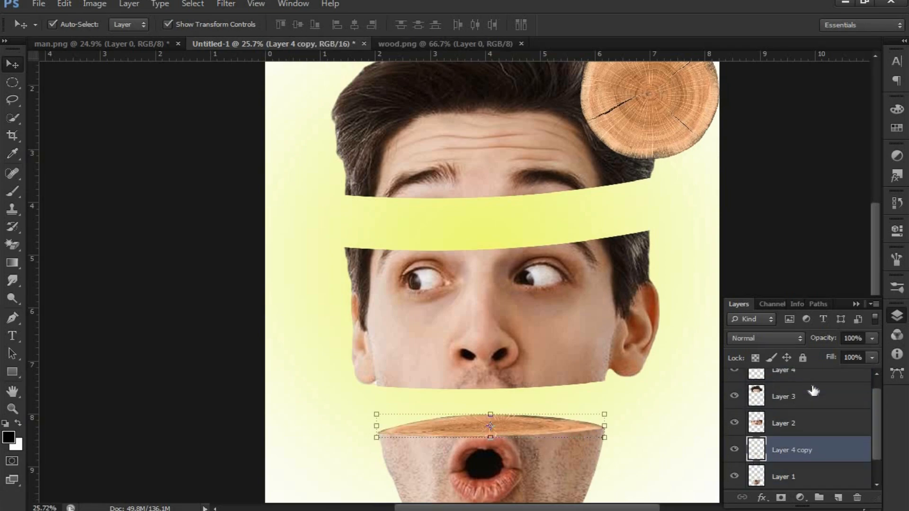
left_click(735, 449)
left_click(735, 450)
- Move Layer 4 with the round wood slice down one level, directly below Layer 3
left_click(792, 426)
scroll(833, 434, "up", 1)
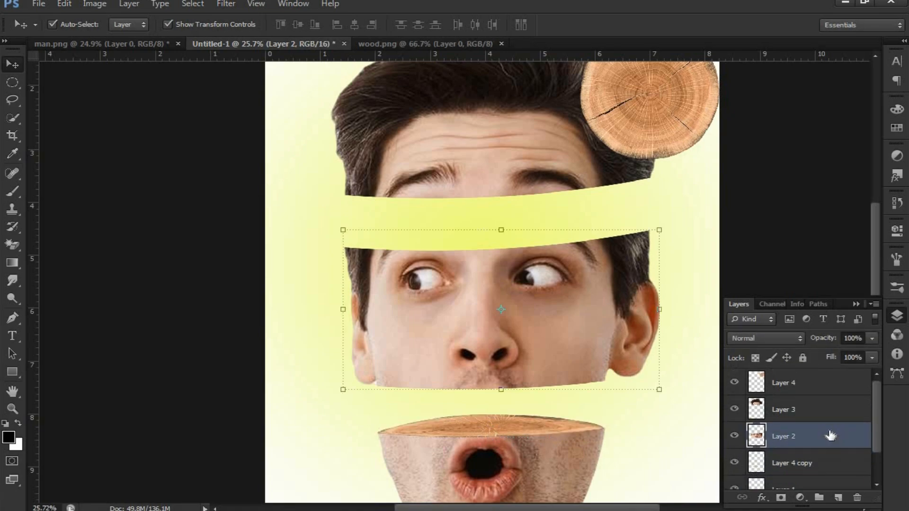
key("alt+period")
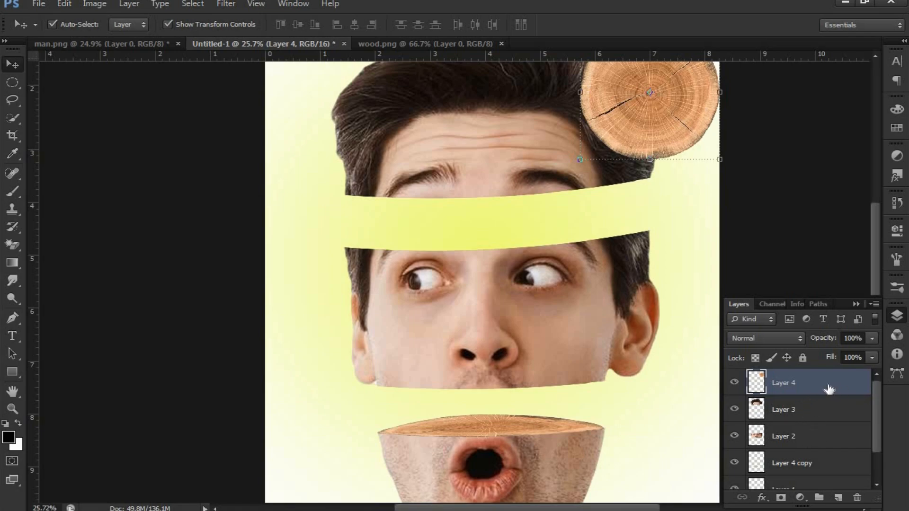
key("ctrl+bracketleft")
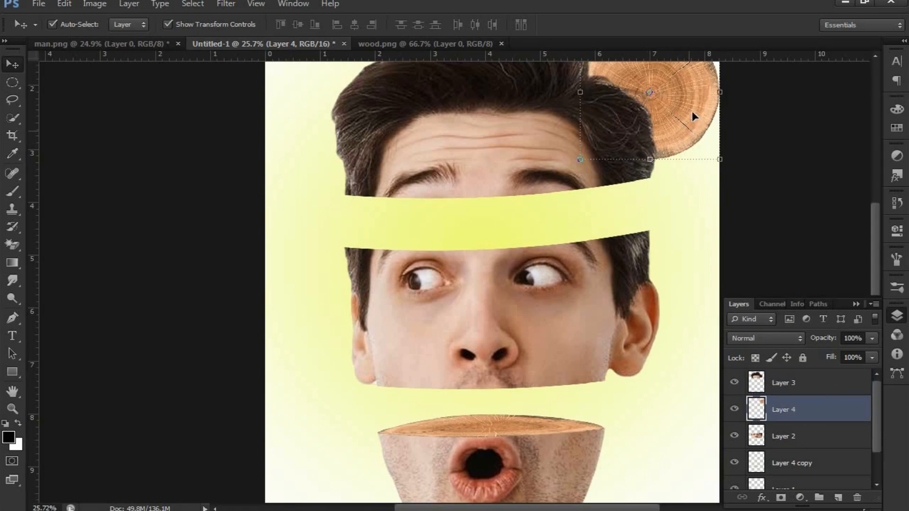
- Place the round wood slice on the eye section's upper cut, stretching it to about 224% width, 21% height and rotating it -3.32°
left_click_drag(677, 119, 436, 229)
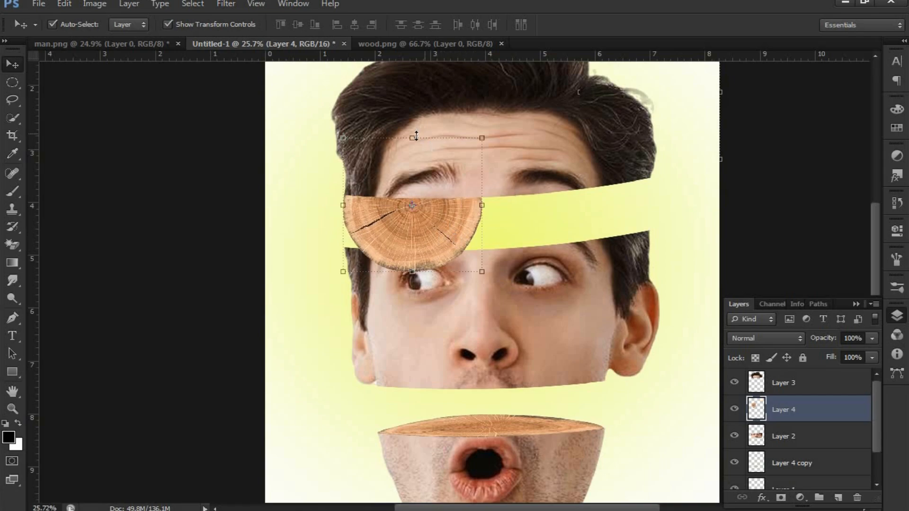
left_click_drag(407, 190, 493, 240)
left_click_drag(643, 233, 658, 230)
left_click_drag(647, 192, 653, 184)
scroll(626, 210, "up", 1)
scroll(626, 210, "up", 5)
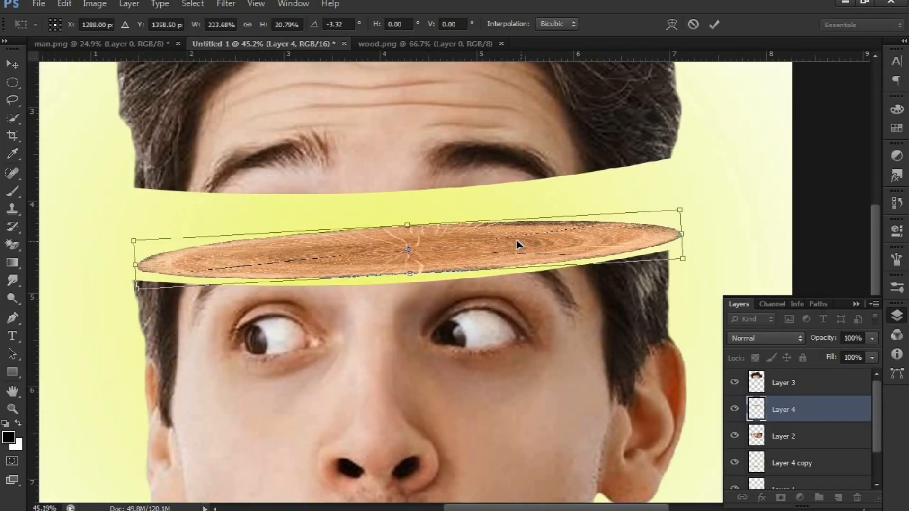
left_click_drag(516, 240, 514, 250)
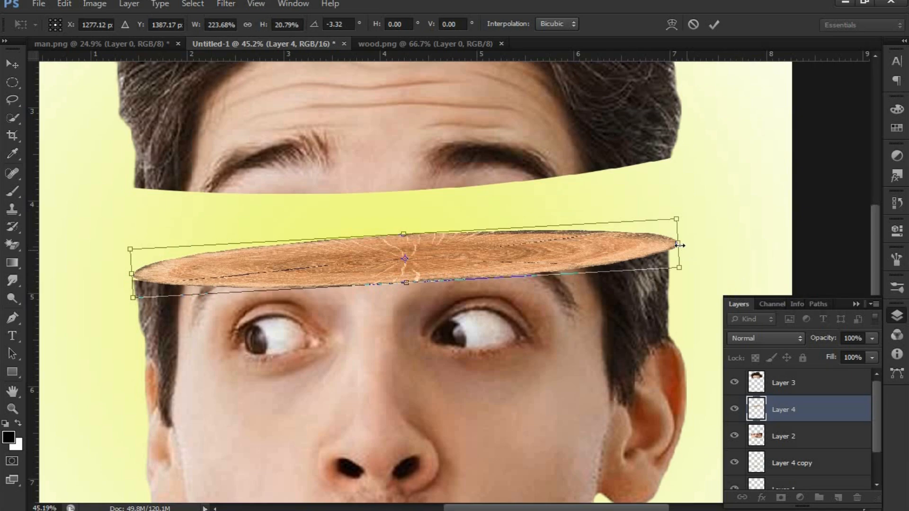
- Refine the wood ellipse's fit to the eye section's cut edges, reducing its height to about 19%, and apply the transform
mouse_move(679, 246)
left_mouse_down()
mouse_move(629, 244)
mouse_move(670, 245)
left_mouse_up()
left_click_drag(401, 283, 402, 284)
left_click_drag(132, 276, 133, 277)
scroll(134, 303, "up", 8)
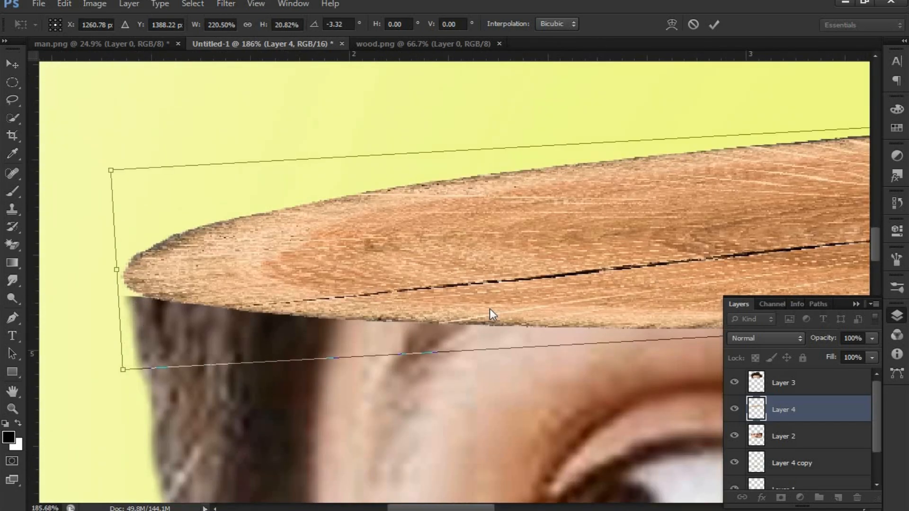
scroll(714, 193, "down", 5)
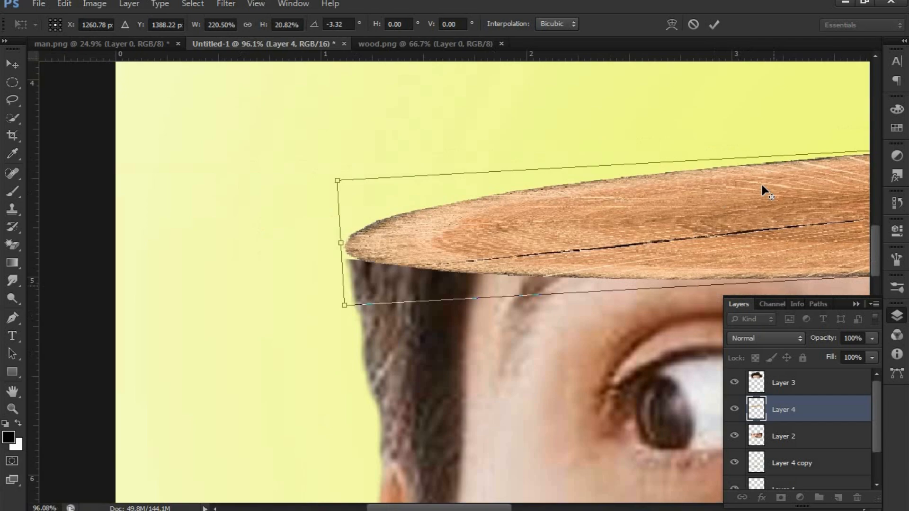
key("alt+space")
left_click_drag(706, 227, 423, 260)
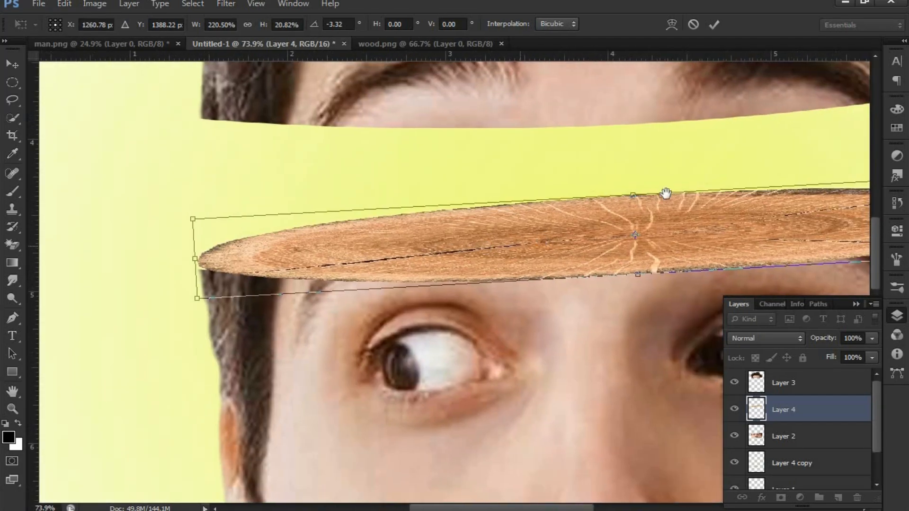
left_click_drag(634, 198, 635, 205)
left_click_drag(722, 246, 326, 246)
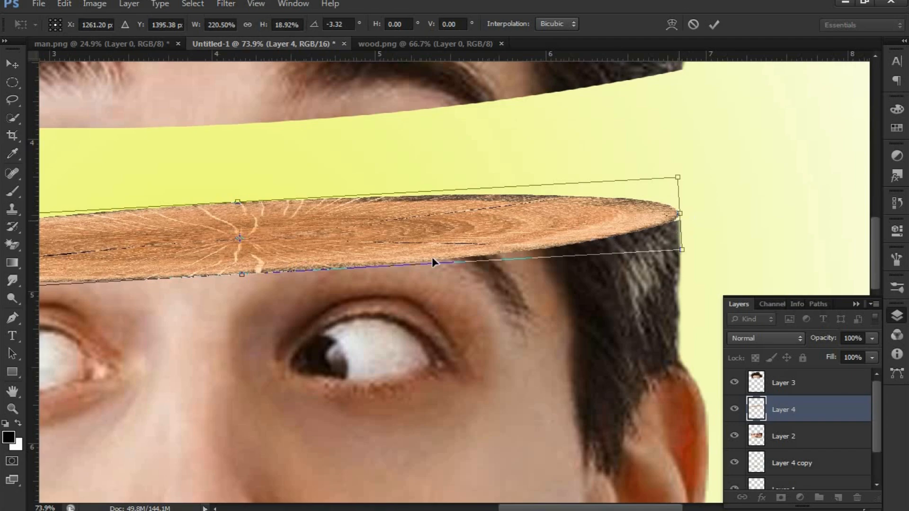
mouse_move(244, 276)
left_mouse_down()
mouse_move(244, 264)
mouse_move(242, 274)
left_mouse_up()
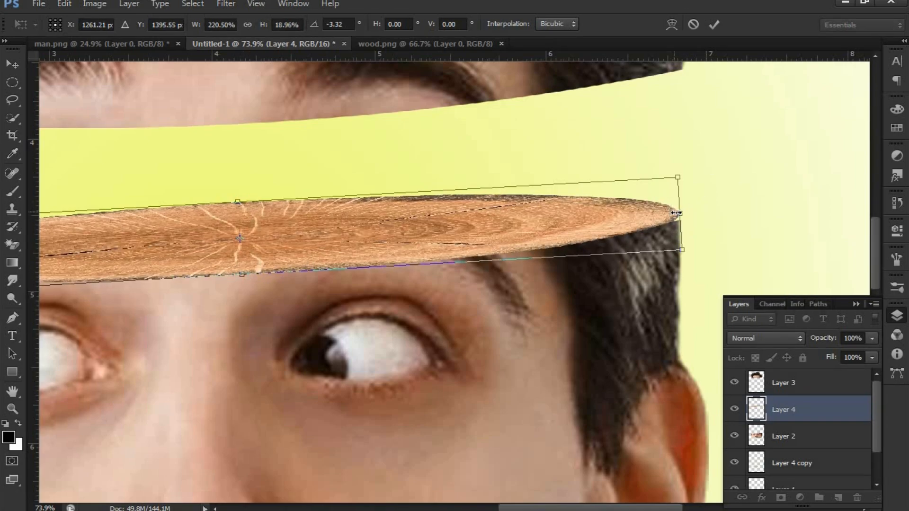
left_click_drag(678, 215, 685, 219)
key("Return")
scroll(476, 213, "down", 5)
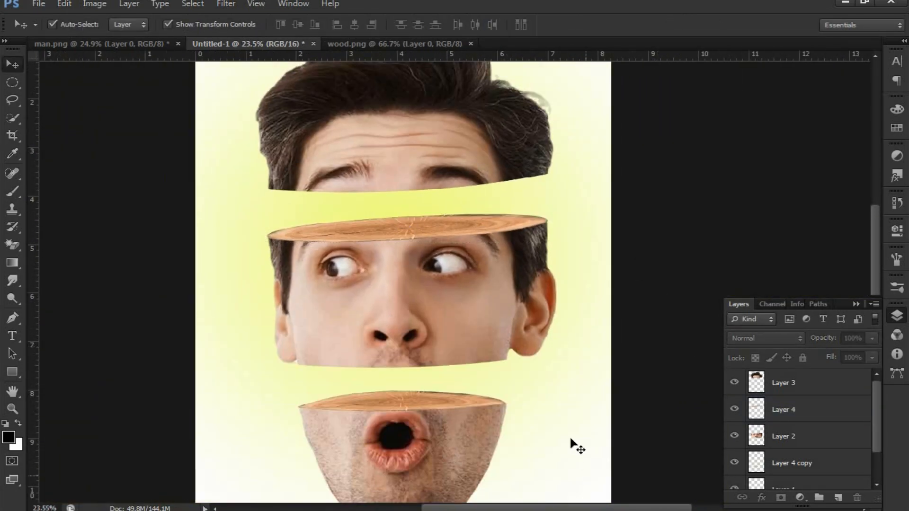
- Check which pieces Layer 4, Layer 1 and Layer 4 copy hold by hiding and showing each one
left_click(545, 441)
scroll(550, 438, "up", 1)
scroll(550, 440, "down", 1)
left_click(744, 411)
left_click(735, 410)
left_click(734, 410)
scroll(741, 455, "down", 1)
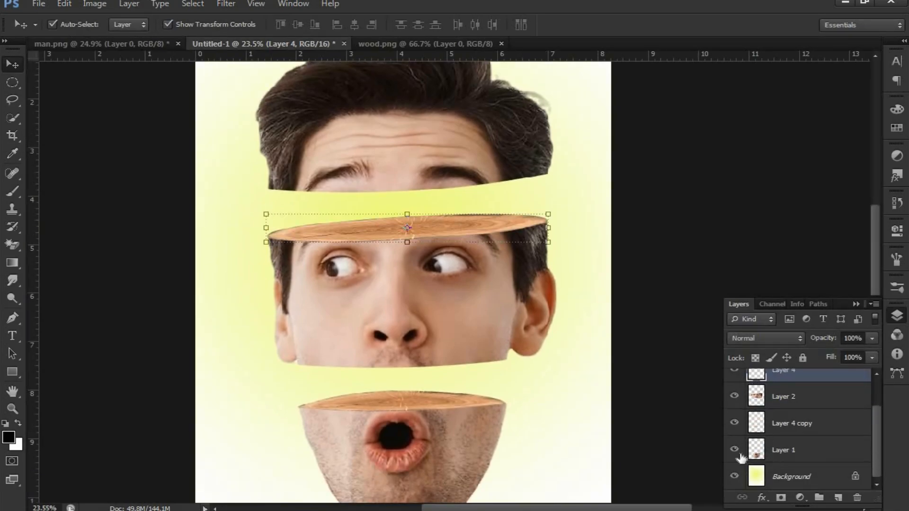
left_click(734, 450)
left_click(735, 450)
left_click(734, 423)
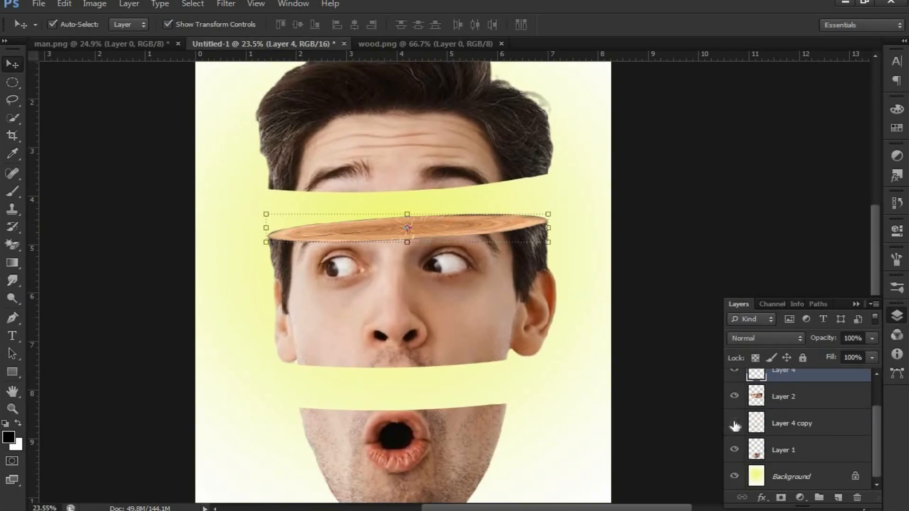
left_click(734, 423)
- Add a new layer above Layer 4 copy and clip it to the chin's wood surface
left_click(830, 429)
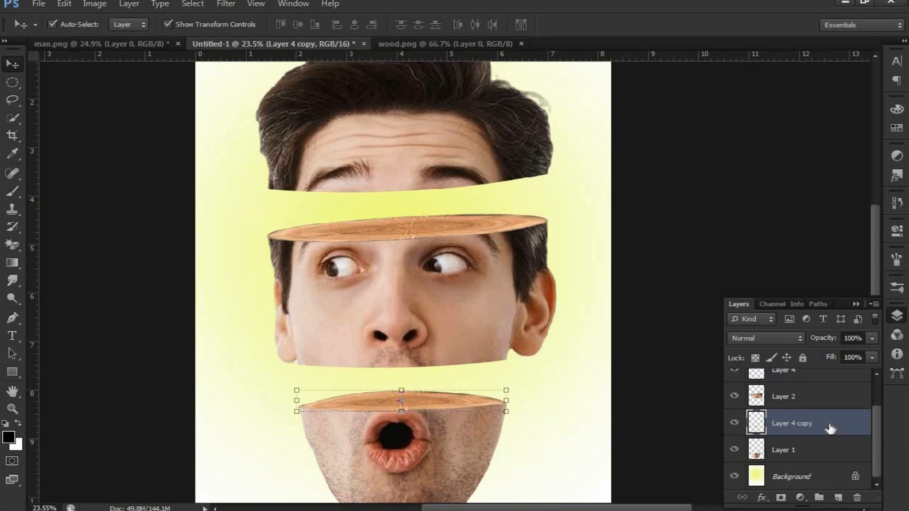
left_click(839, 498)
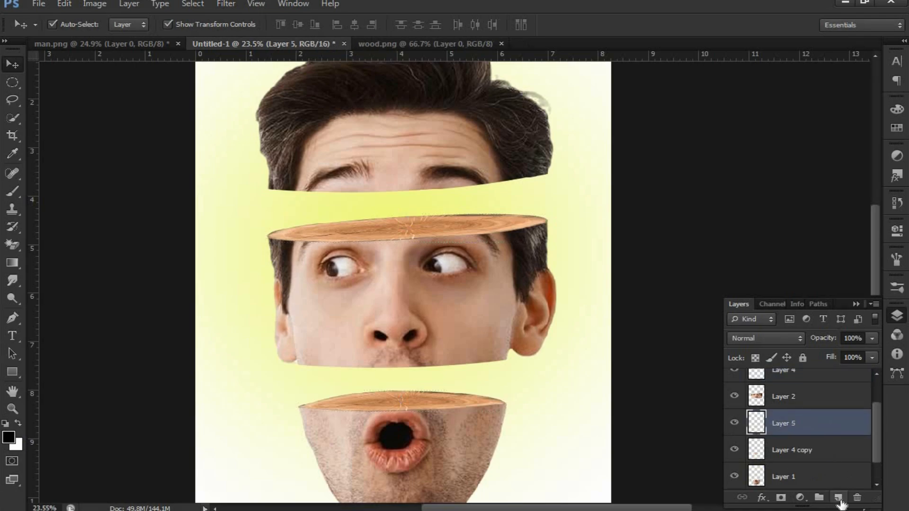
right_click(827, 426)
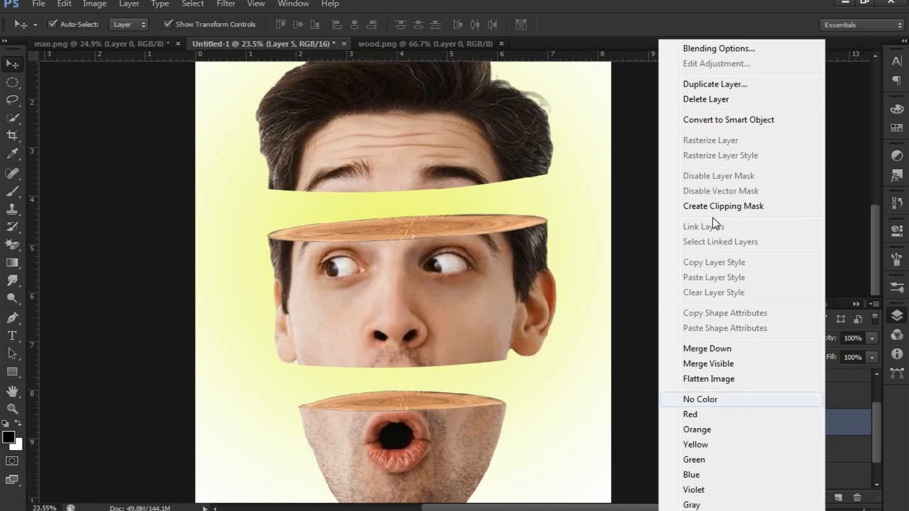
left_click(724, 206)
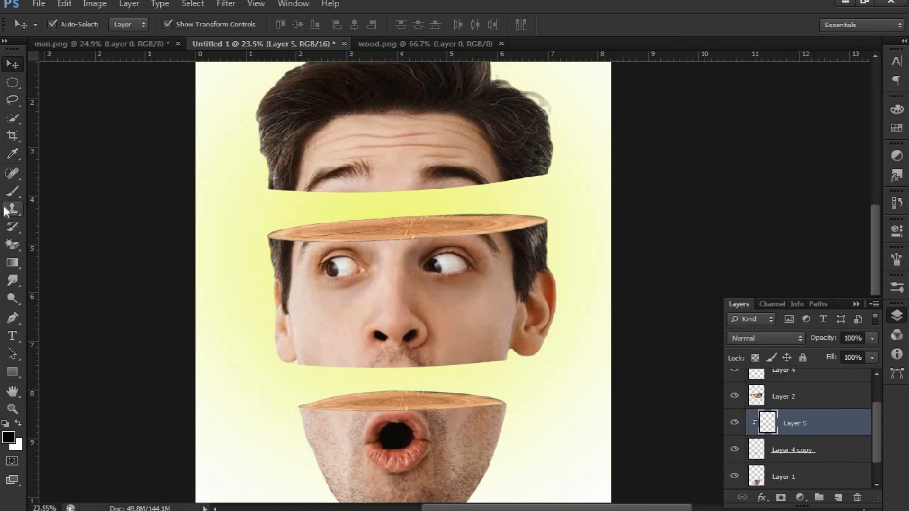
- Brush a soft black shadow over the left half of the chin's wood surface, using a 500-size brush at 19% opacity
left_click(10, 193)
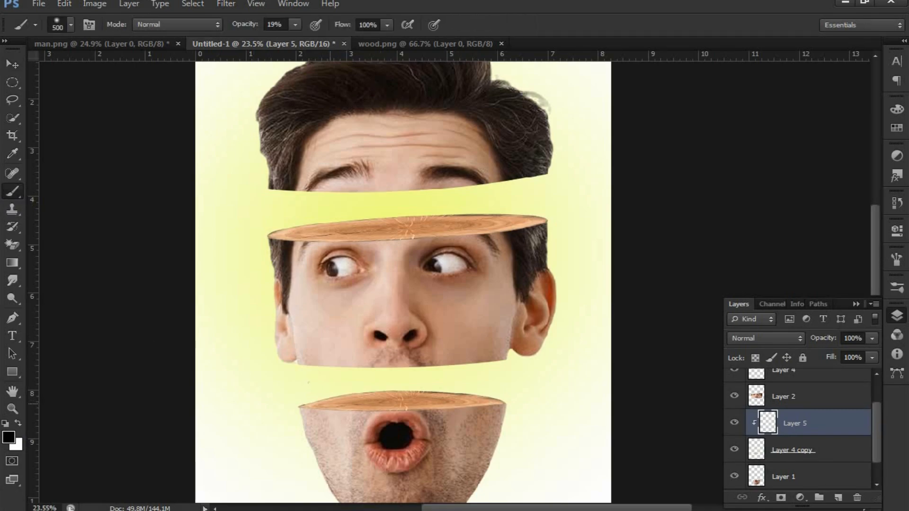
left_click(735, 424)
scroll(736, 426, "down", 1)
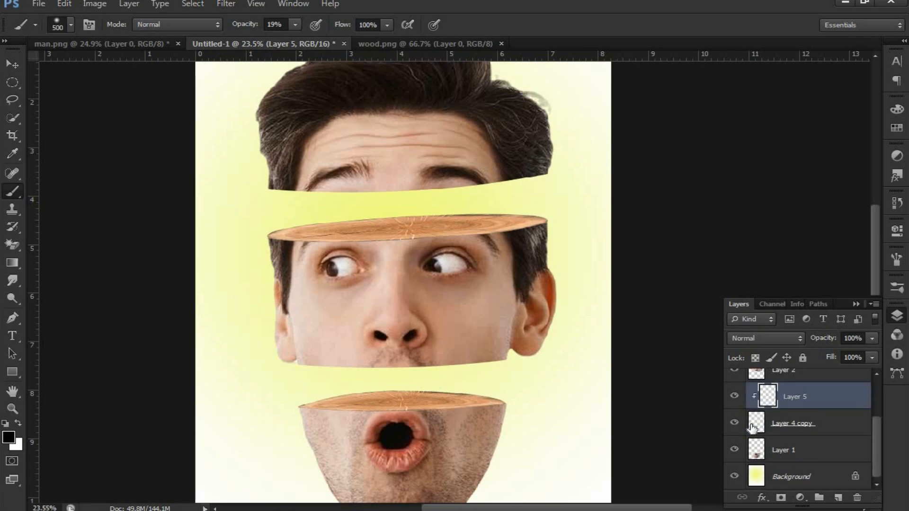
left_click(735, 397)
left_click(735, 397)
mouse_move(289, 385)
left_mouse_down()
mouse_move(326, 382)
mouse_move(279, 388)
mouse_move(302, 381)
mouse_move(292, 385)
mouse_move(359, 397)
mouse_move(325, 408)
mouse_move(347, 378)
mouse_move(385, 383)
mouse_move(345, 380)
mouse_move(379, 401)
left_mouse_up()
- Clip a new layer to Layer 4 and brush a soft black shadow over the right half of the eye section's wood surface
scroll(822, 436, "up", 3)
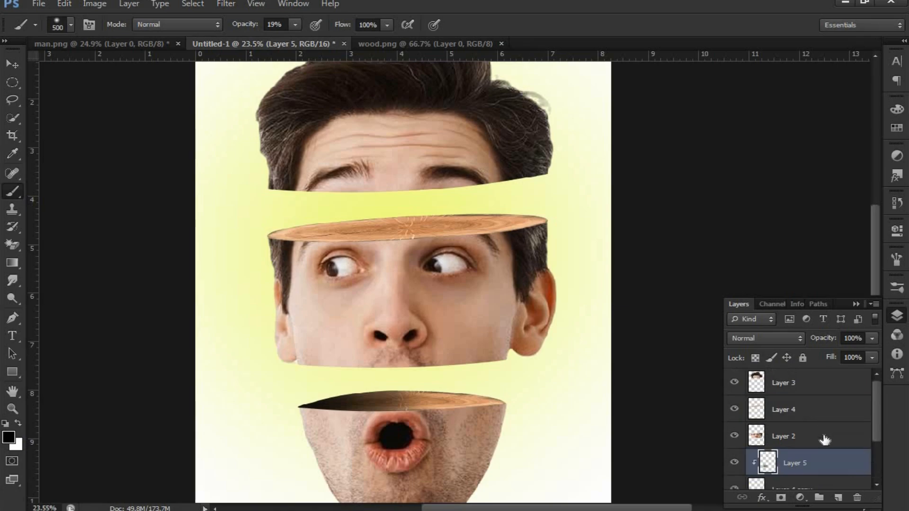
left_click(753, 415)
left_click(734, 410)
left_click(735, 410)
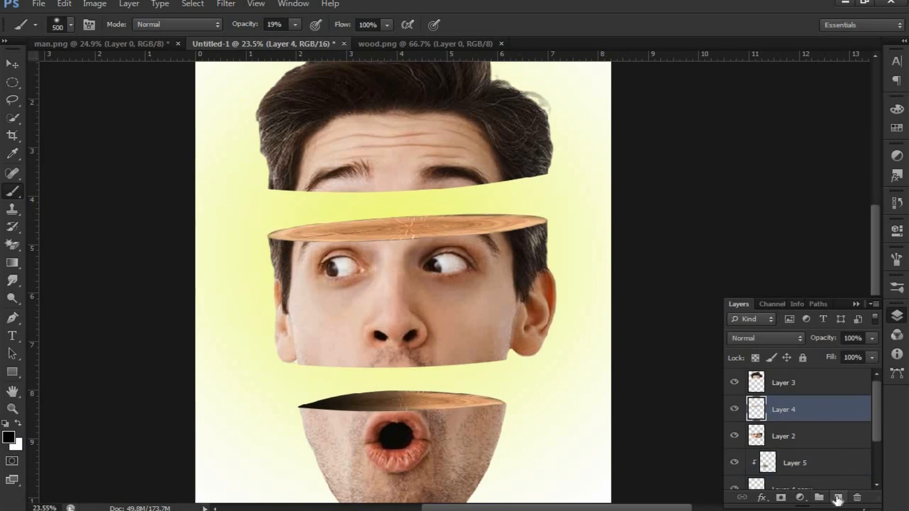
left_click(838, 498)
right_click(818, 410)
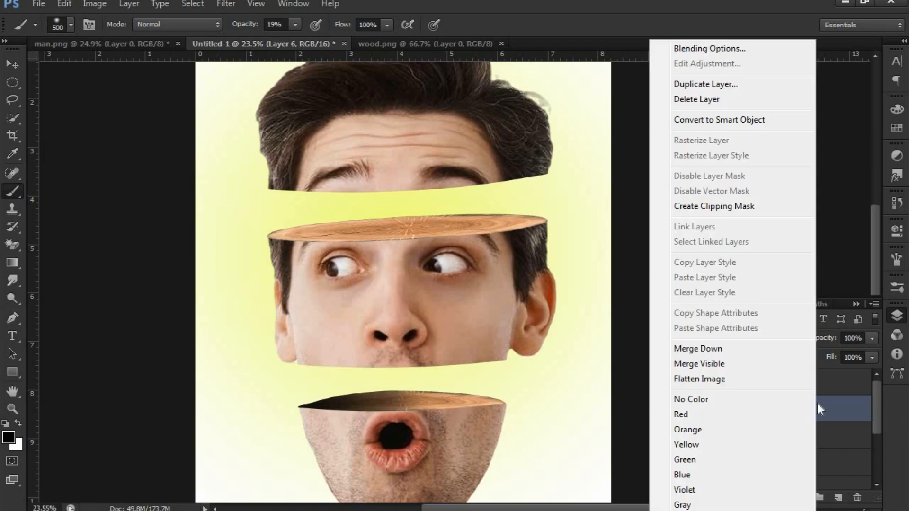
left_click(729, 207)
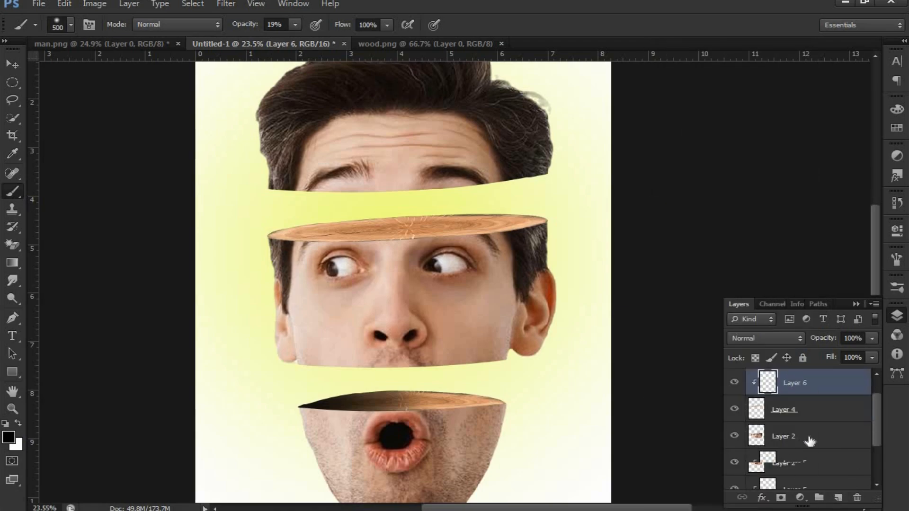
scroll(810, 440, "up", 3)
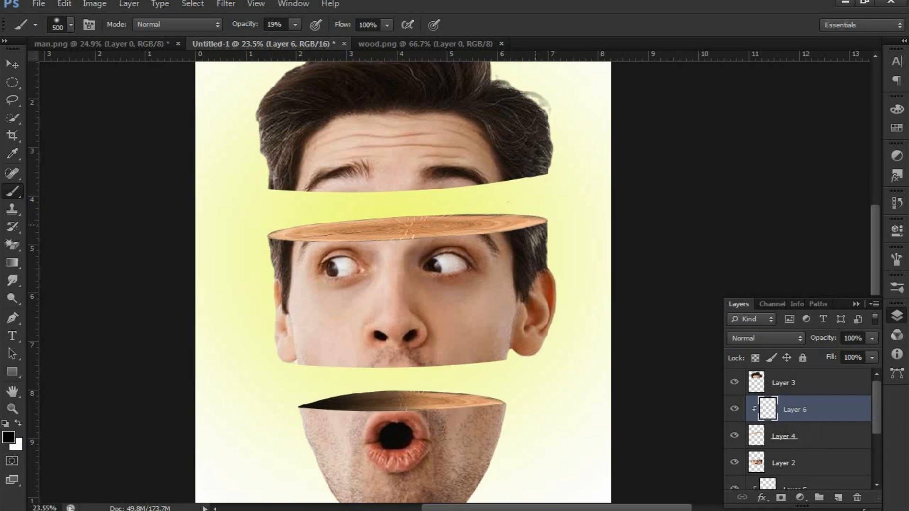
mouse_move(530, 197)
left_mouse_down()
mouse_move(383, 200)
mouse_move(416, 199)
mouse_move(419, 223)
mouse_move(393, 225)
left_mouse_up()
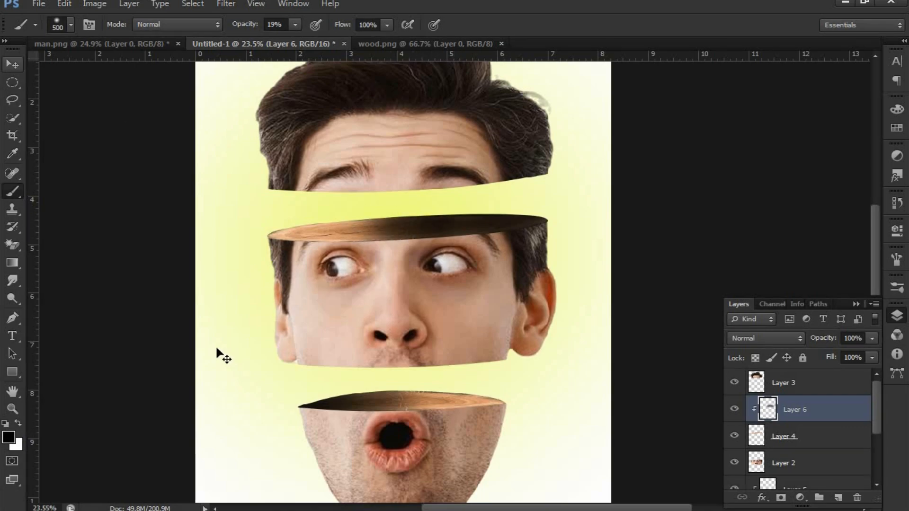
- Rotate the forehead and hair slice on Layer 3 clockwise by about 13° and lower its right side onto the eye section's wood surface
key("v")
left_click(250, 355)
left_click(523, 159)
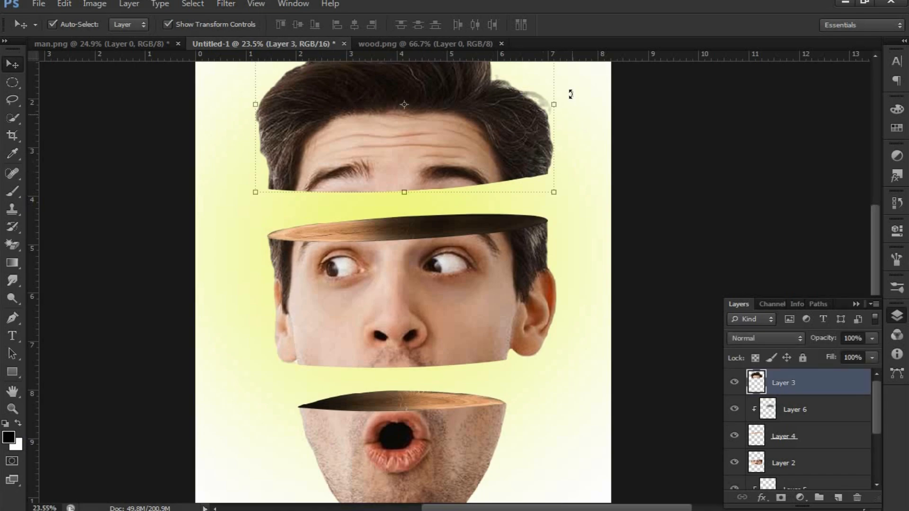
left_click_drag(572, 102, 581, 137)
left_click_drag(529, 152, 546, 175)
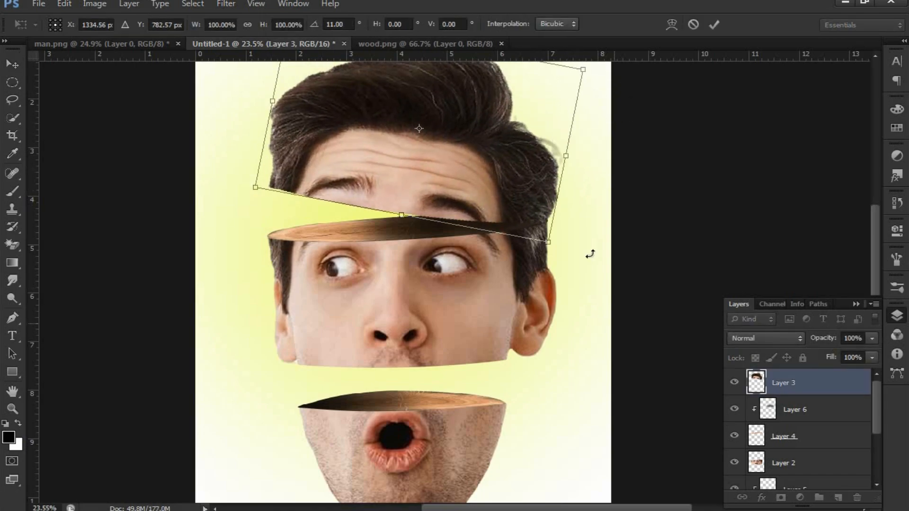
left_click_drag(588, 144, 585, 151)
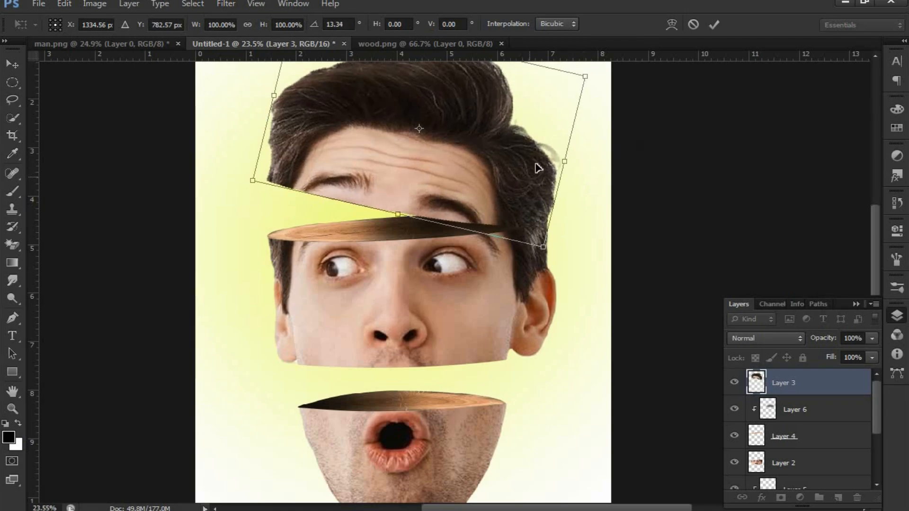
mouse_move(538, 179)
left_mouse_down()
mouse_move(541, 167)
mouse_move(539, 174)
left_mouse_up()
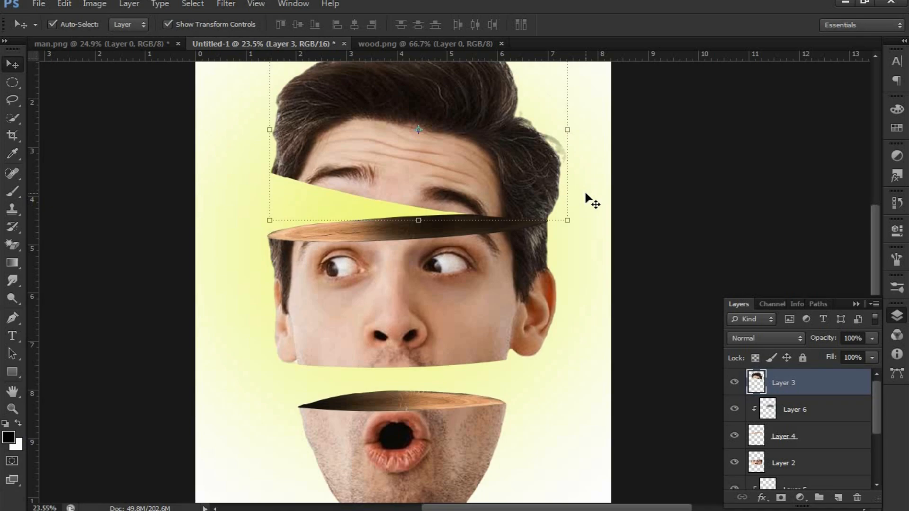
- Nudge the tilted forehead slice slightly right so its right side lines up with the eye section's hair
left_click_drag(530, 188, 545, 189)
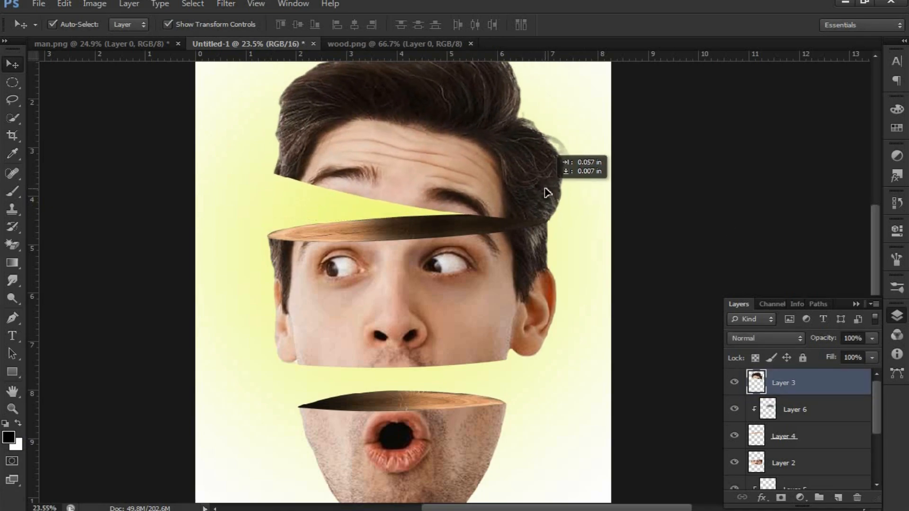
key("Right")
key("Right")
key("Right")
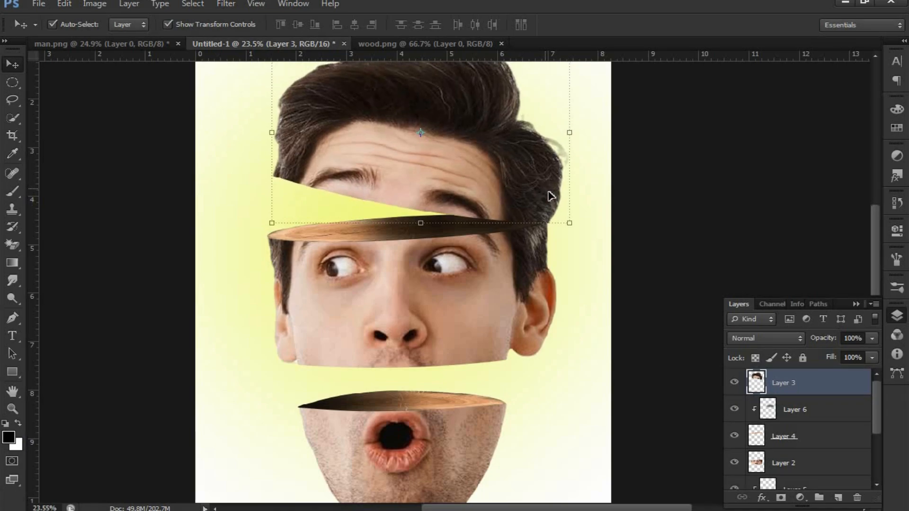
- Rotate the chin piece with its wood surface and shadow clockwise by about 20° and place its raised left side against the eye section
left_click(635, 351)
scroll(493, 401, "down", 3)
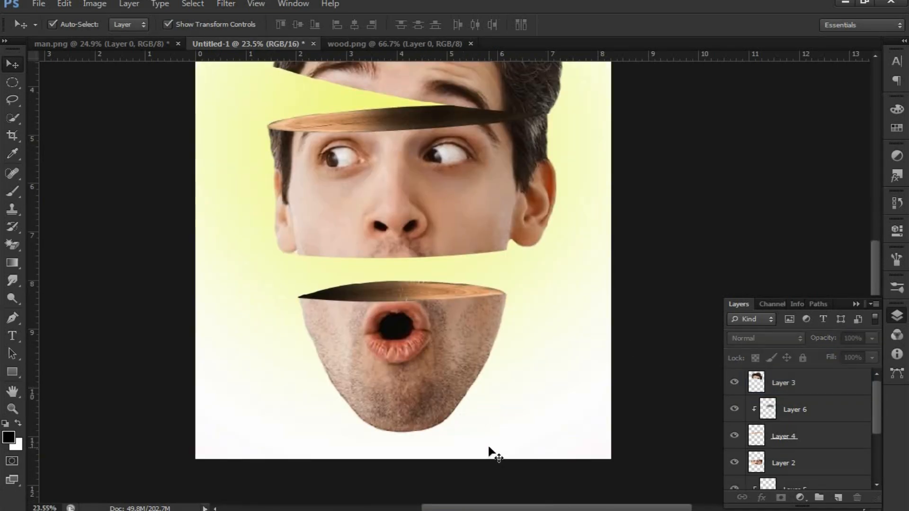
scroll(493, 454, "up", 1)
left_click_drag(535, 407, 331, 284)
left_click_drag(539, 349, 559, 408)
left_click_drag(470, 387, 463, 385)
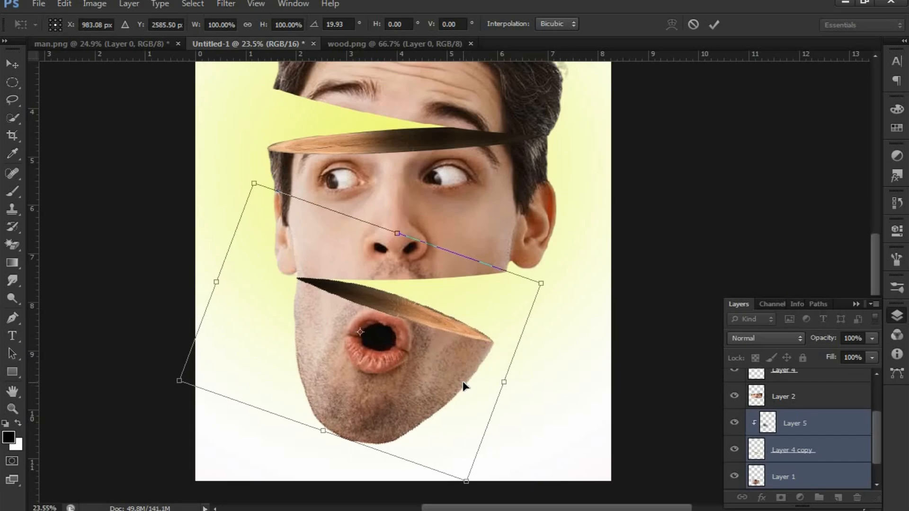
key("Return")
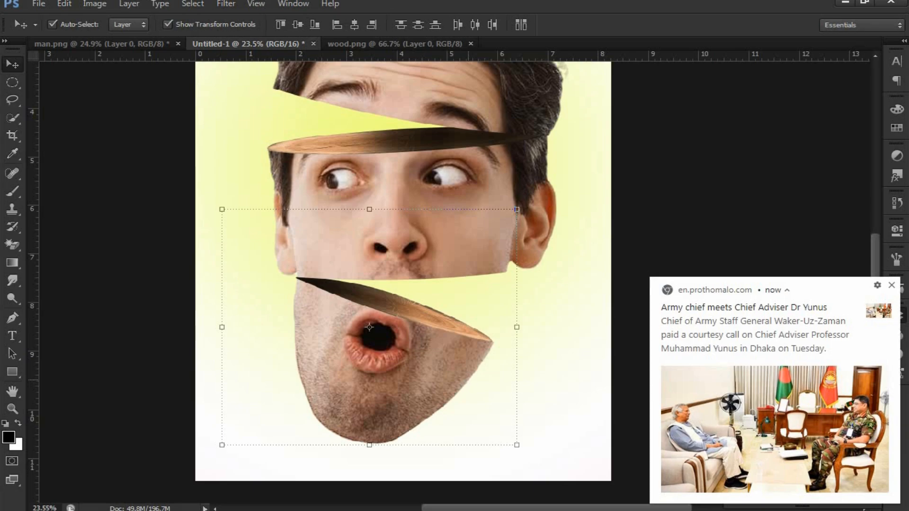
left_click(893, 287)
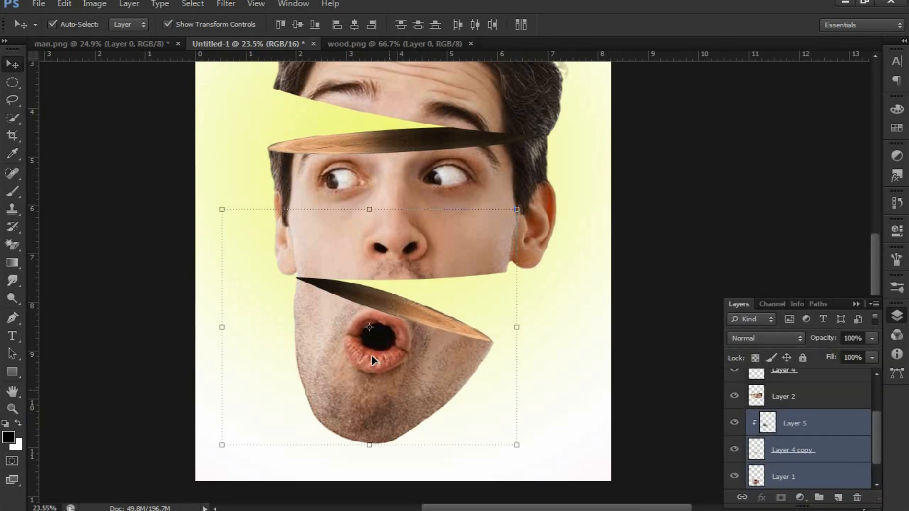
- Nudge the tilted chin piece slightly right and up so its left tip meets the eye section's lower edge
key("shift+Right")
key("shift+Right")
key("shift+Right")
key("shift+Up")
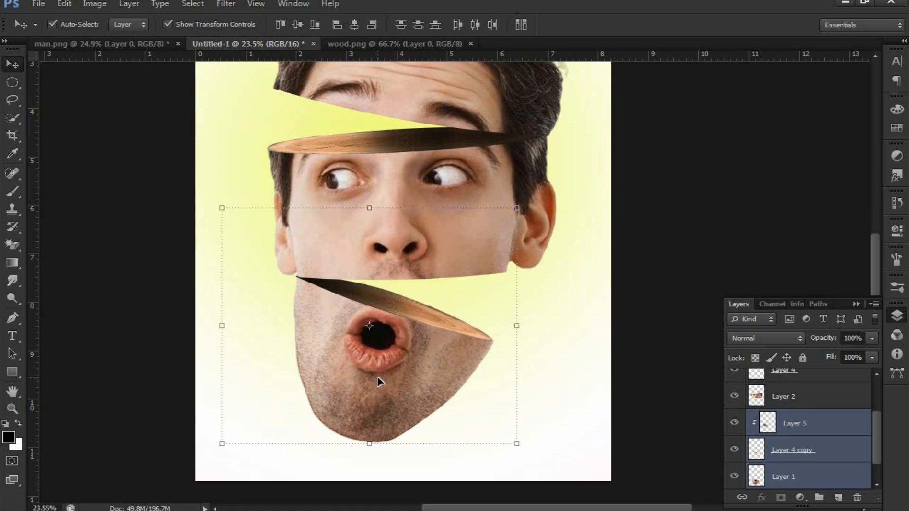
key("shift+Left")
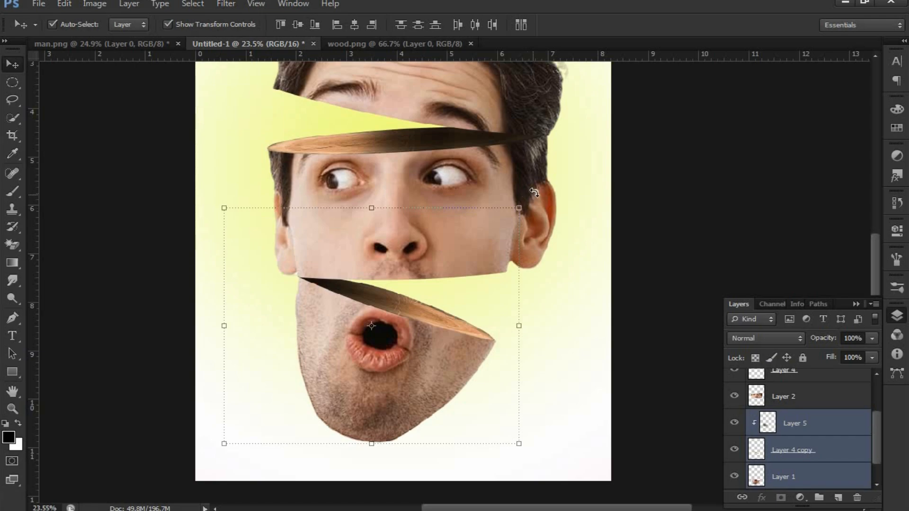
- Rotate the chin piece back counterclockwise by 7.5° and shift it so its left tip still touches the eye section
left_click_drag(534, 192, 515, 172)
left_click_drag(442, 365, 439, 359)
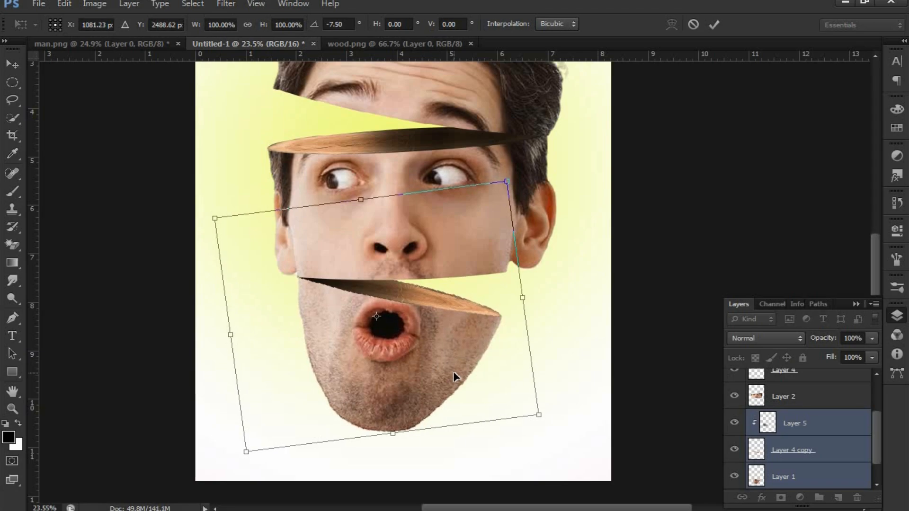
key("Right")
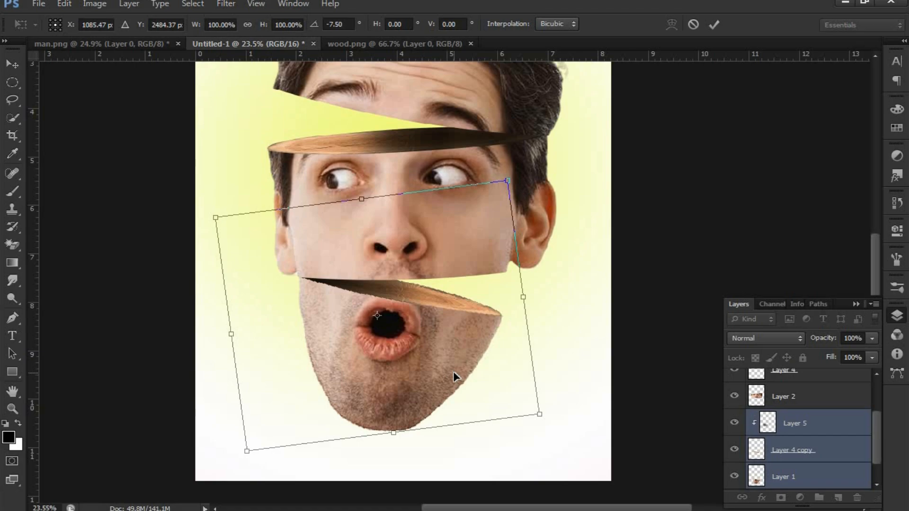
key("Return")
left_click(493, 291)
scroll(479, 299, "down", 3)
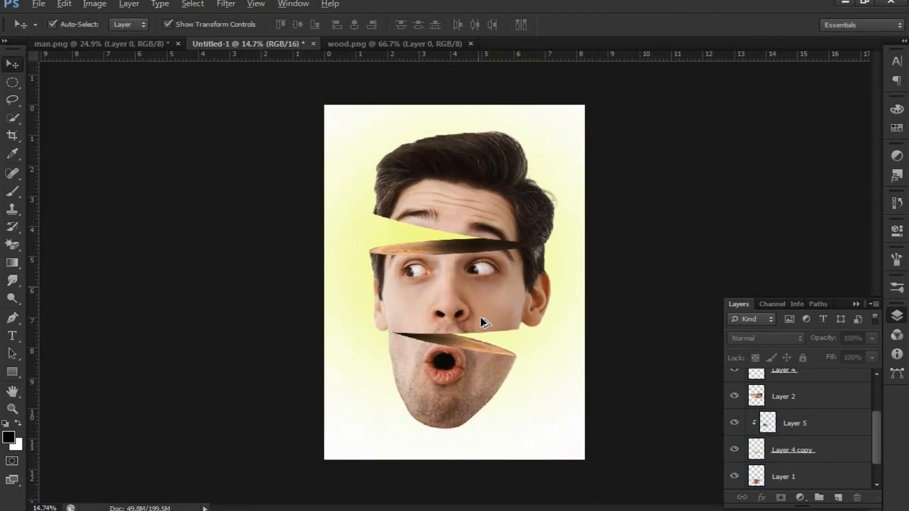
scroll(480, 316, "up", 2)
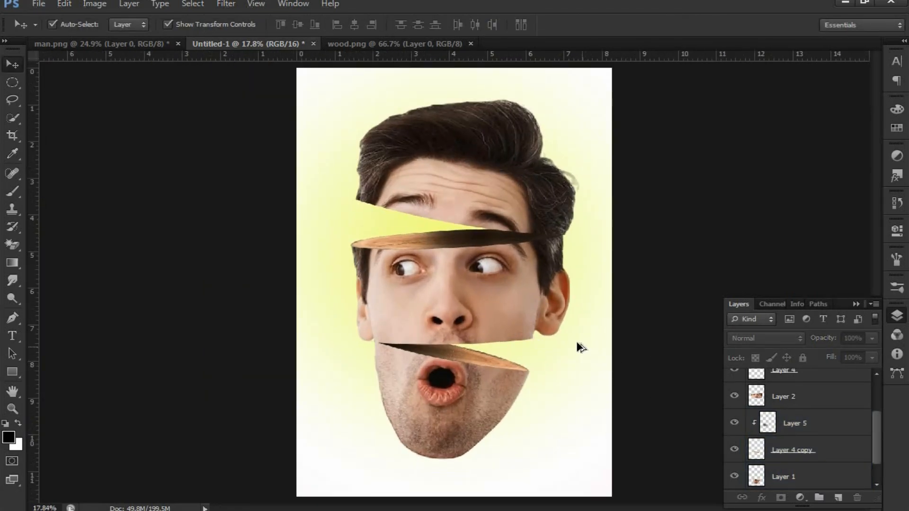
scroll(580, 348, "down", 1)
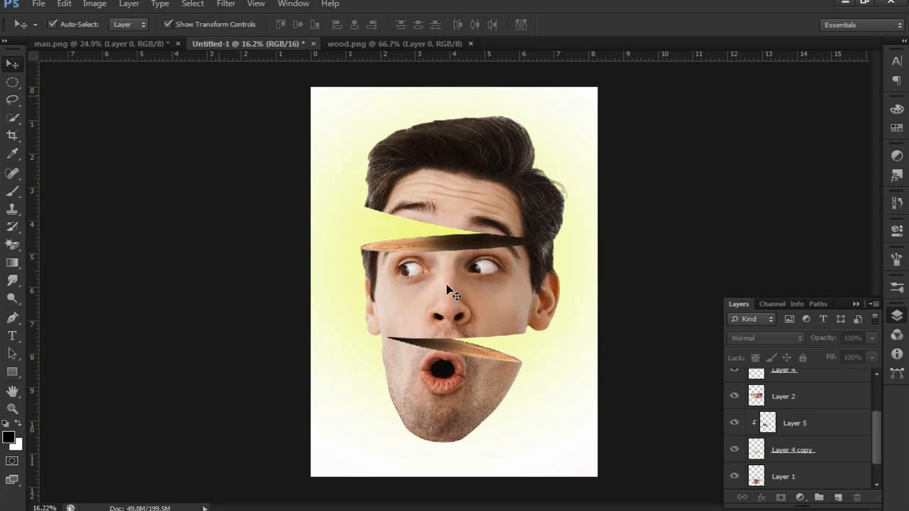
left_click_drag(220, 96, 557, 469)
left_click(641, 360)
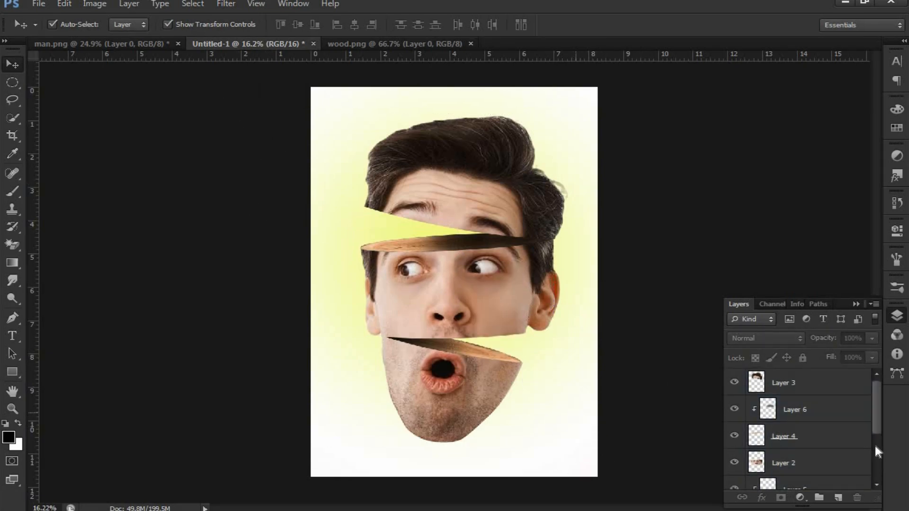
- Fill the Background layer with a reversed peach-white-yellow radial gradient running from the face's centre to the canvas's lower-right corner
scroll(833, 447, "down", 3)
left_click(805, 477)
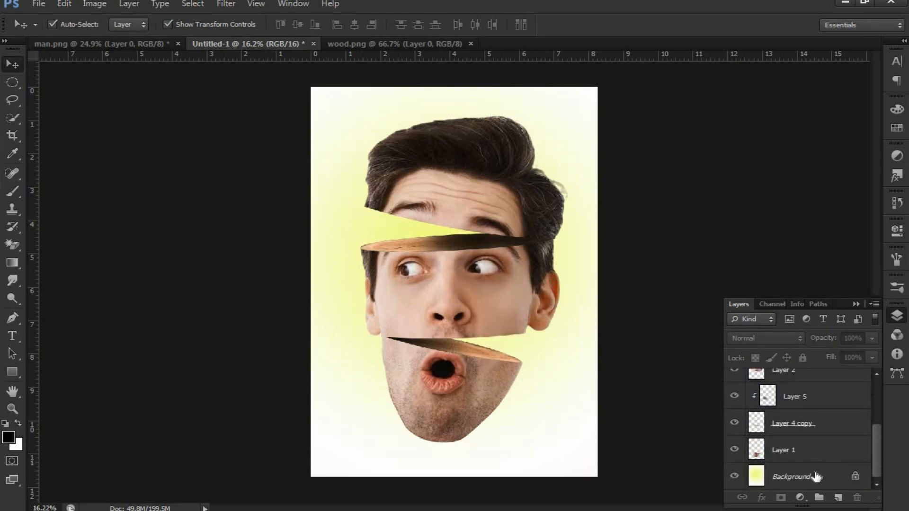
left_click(18, 261)
left_click_drag(474, 293, 596, 452)
scroll(505, 344, "down", 2)
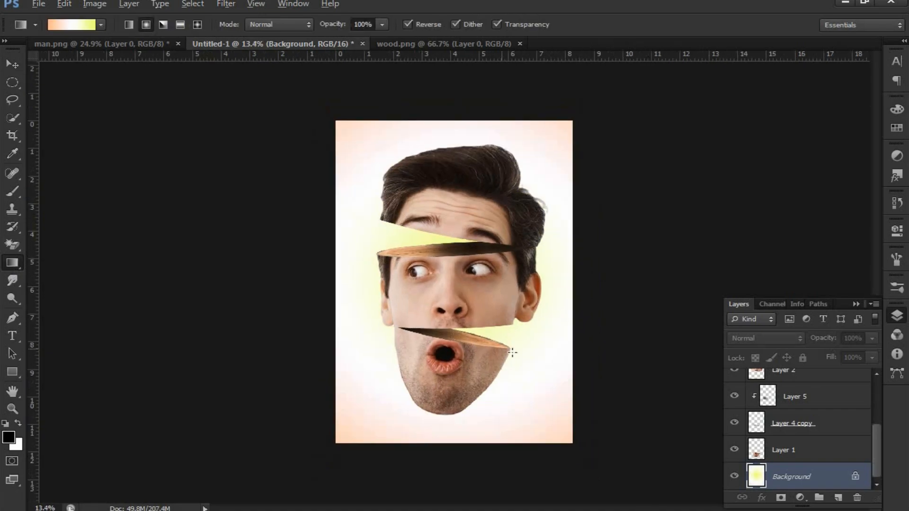
key("v")
left_click(148, 209)
scroll(531, 286, "up", 2)
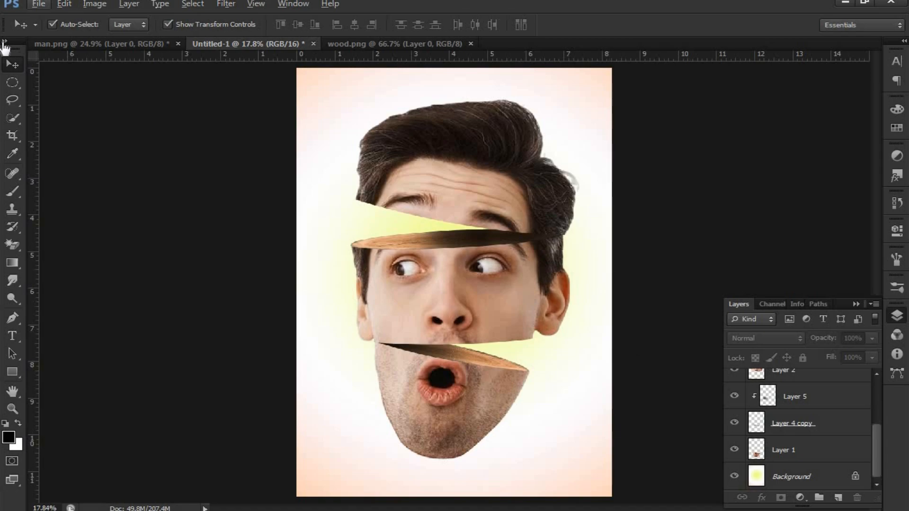
- Save a JPEG copy of the composition as "slice video" in the Downloads folder
left_click(37, 6)
left_click(62, 168)
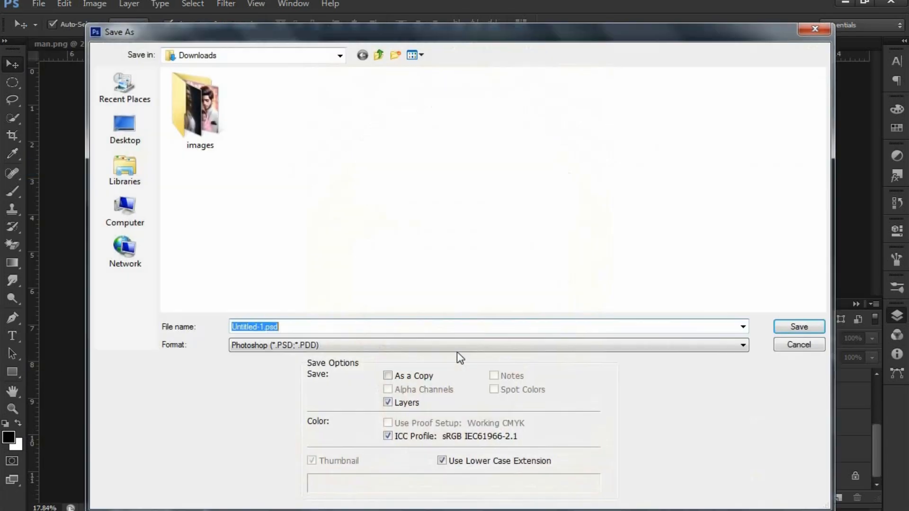
left_click(457, 348)
left_click(313, 393)
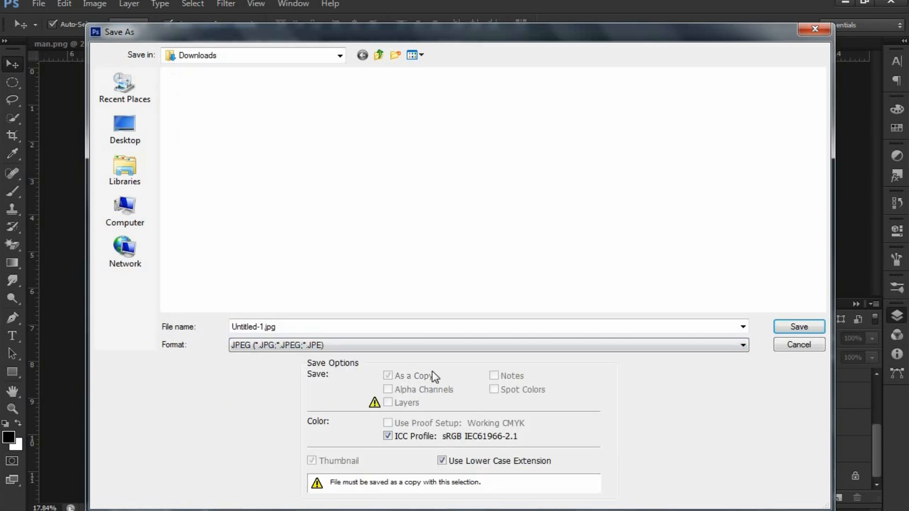
left_click(124, 127)
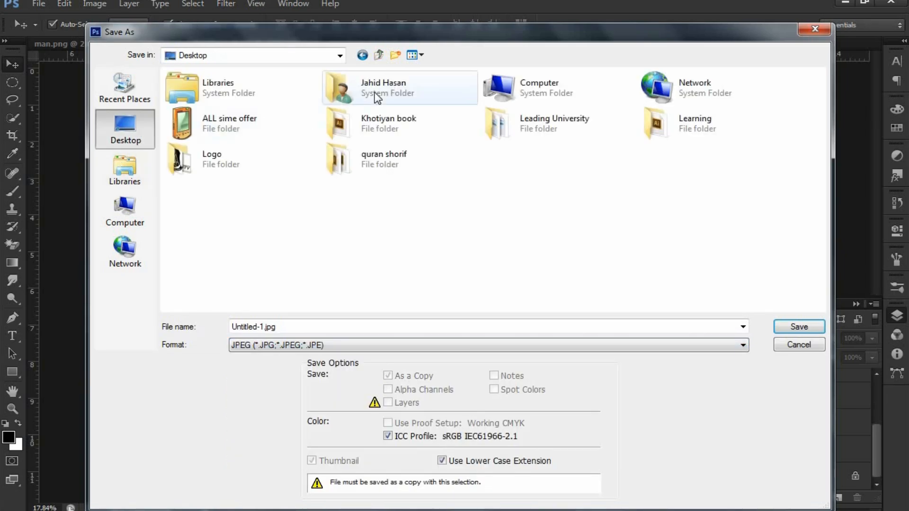
double_click(377, 91)
double_click(296, 94)
left_click(298, 326)
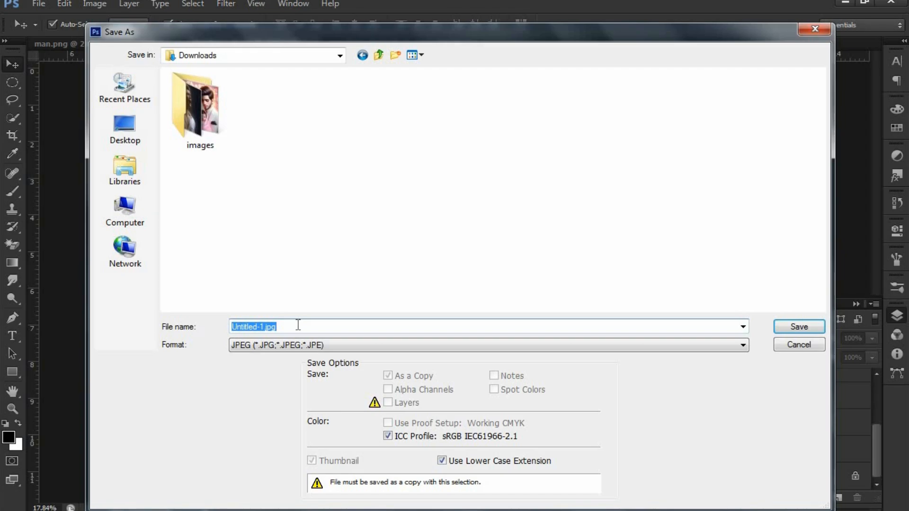
type("slice video")
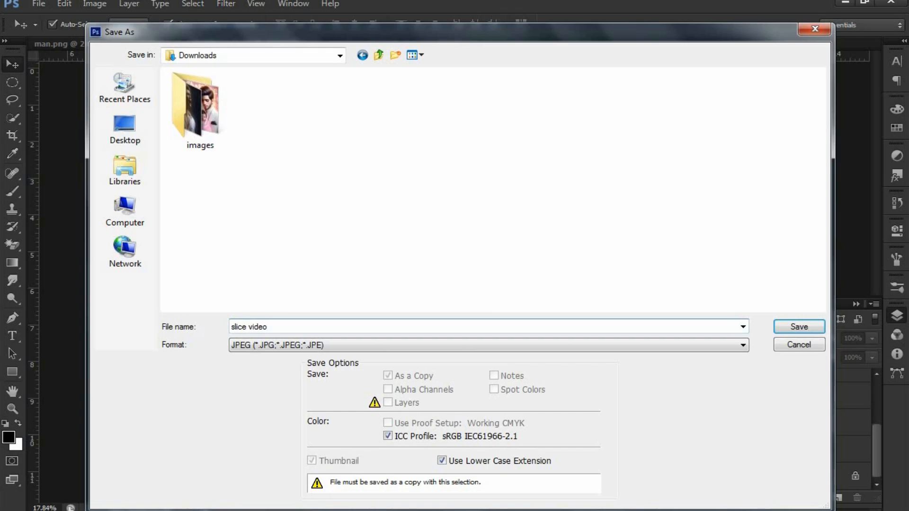
key("Return")
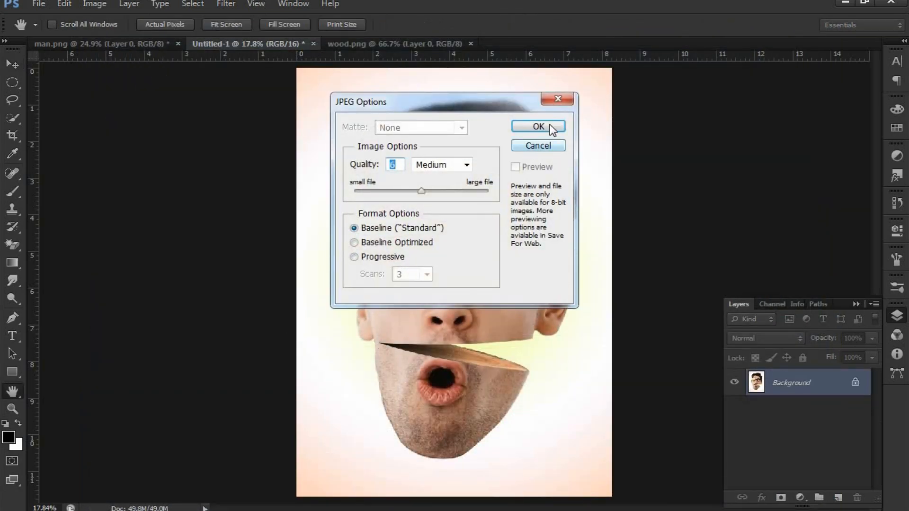
- Set the JPEG quality to High and complete the export
left_click(467, 165)
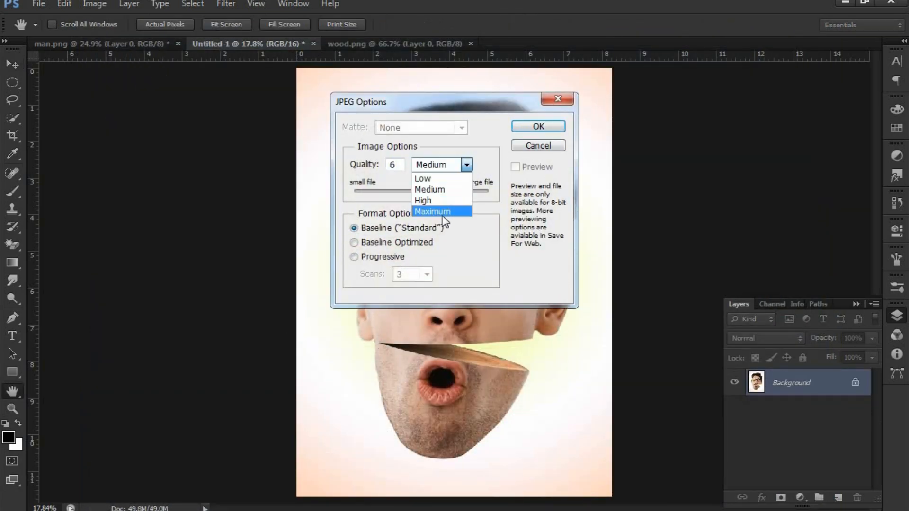
left_click(426, 200)
left_click(540, 126)
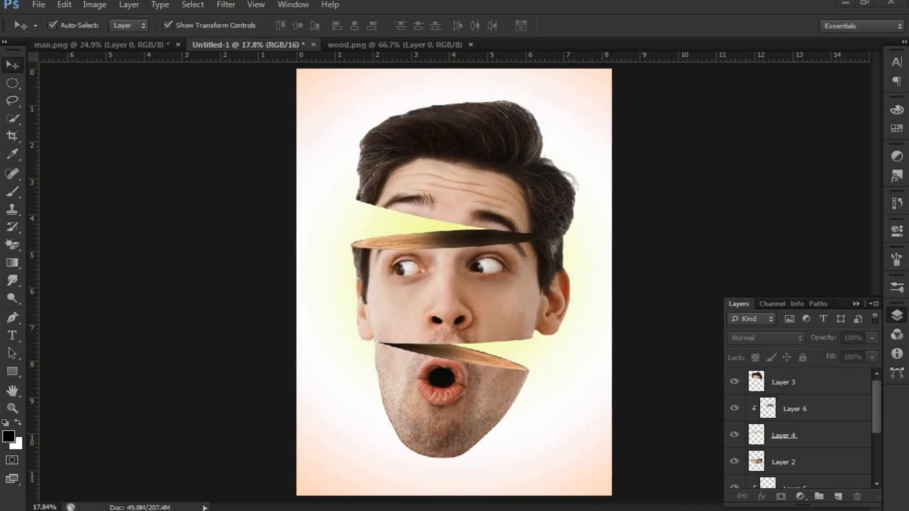
- Darken the eye section's wood surface on Layer 4 with Levels, setting the black input level to 85
left_click(368, 242)
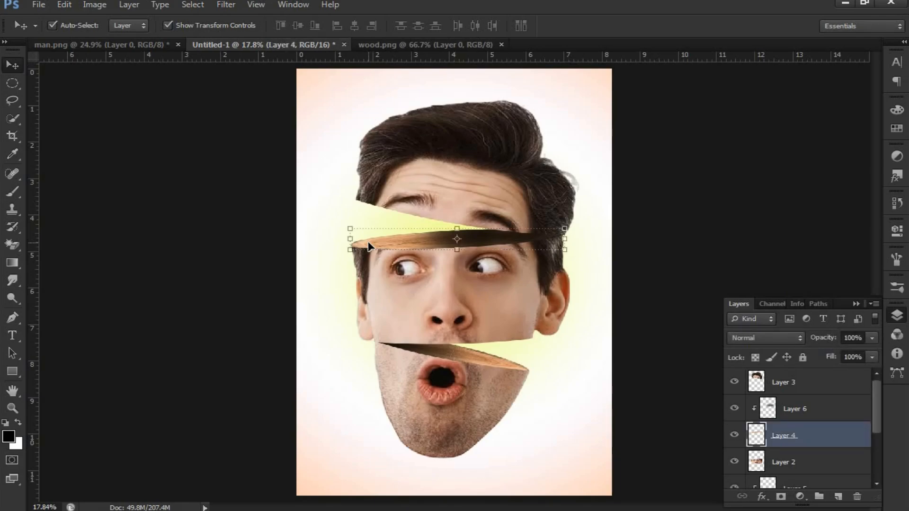
key("ctrl+l")
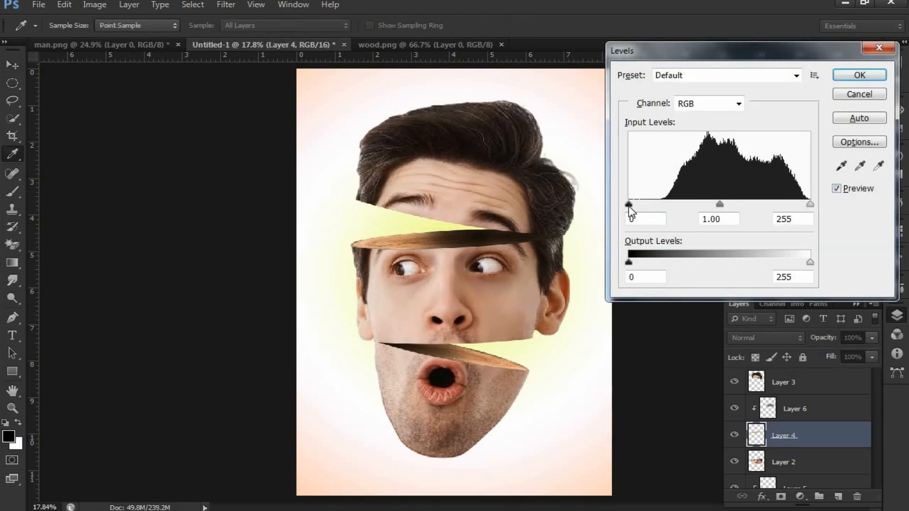
left_click_drag(649, 212, 689, 212)
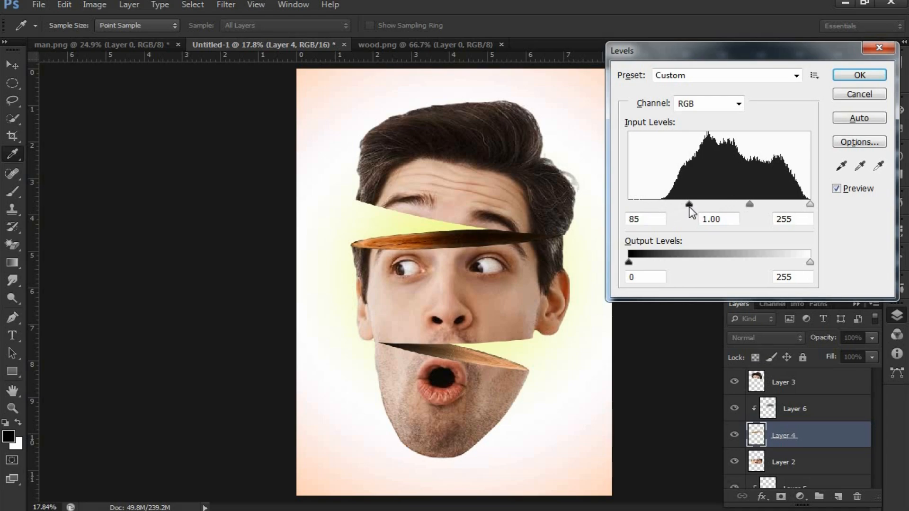
left_click(859, 76)
key("v")
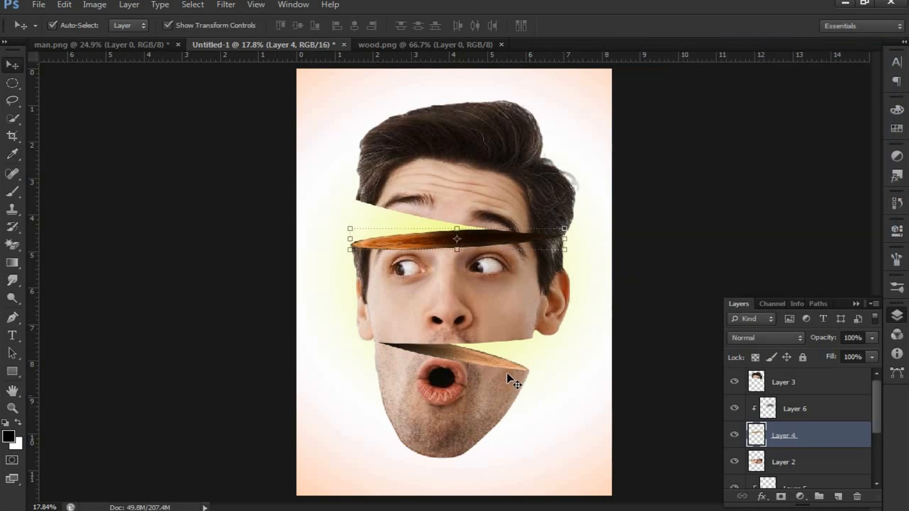
- Darken the chin's wood surface on Layer 4 copy with Levels, setting the black input level to 68
left_click_drag(505, 362, 505, 362)
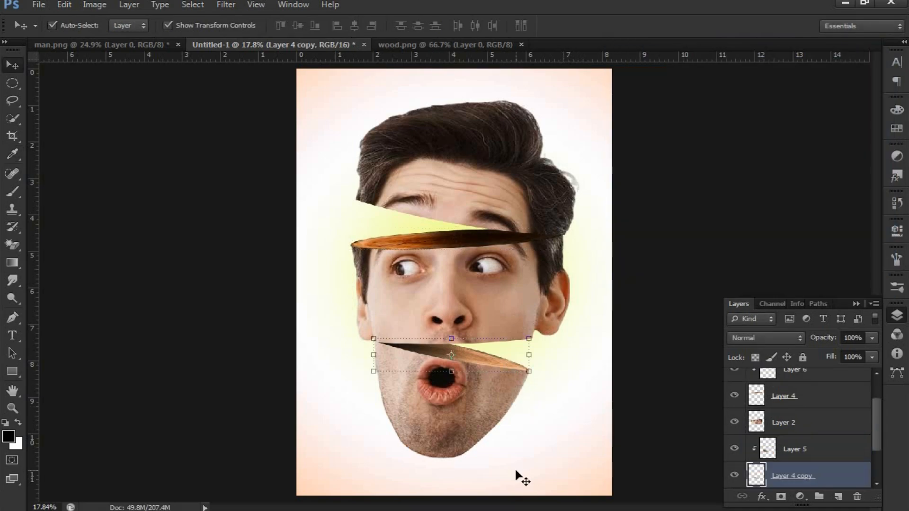
key("ctrl+l")
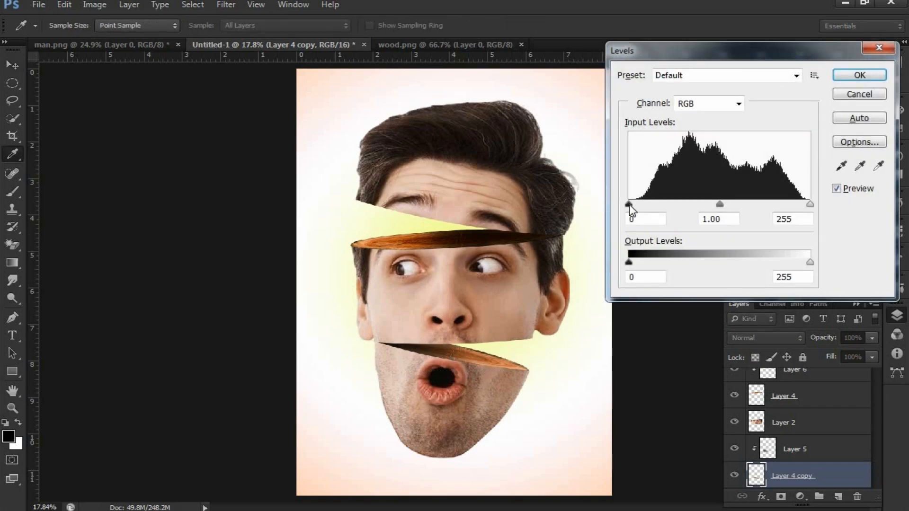
left_click_drag(629, 205, 677, 205)
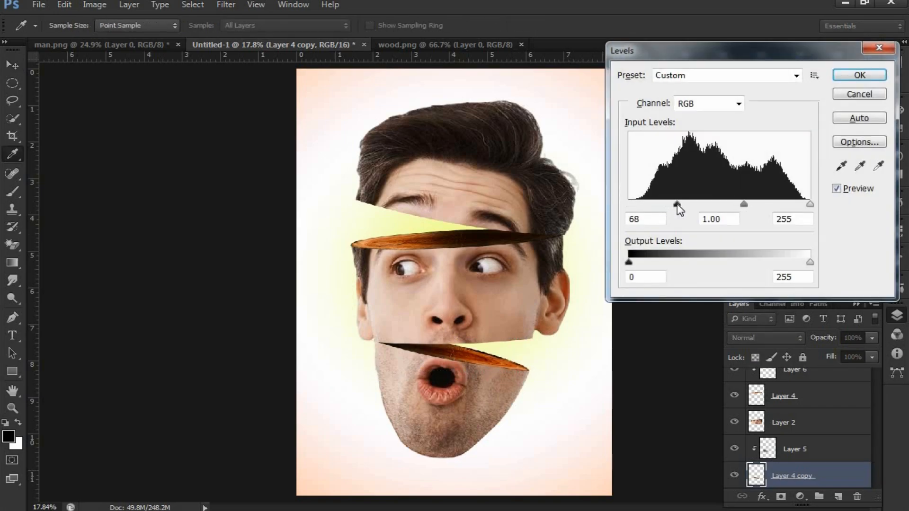
left_click(859, 75)
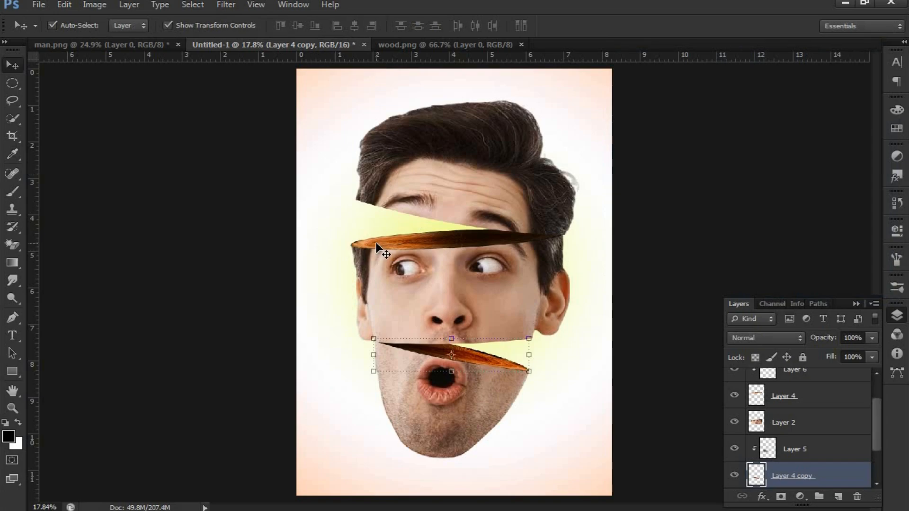
- Deepen the eye section's wood surface on Layer 4 further by raising the black input level in a second Levels adjustment
left_click(377, 244)
key("ctrl+l")
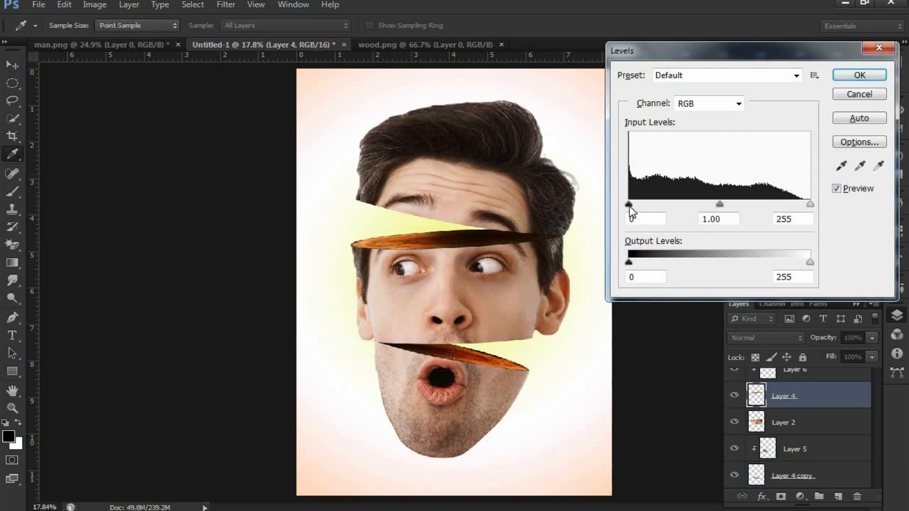
left_click_drag(630, 206, 655, 205)
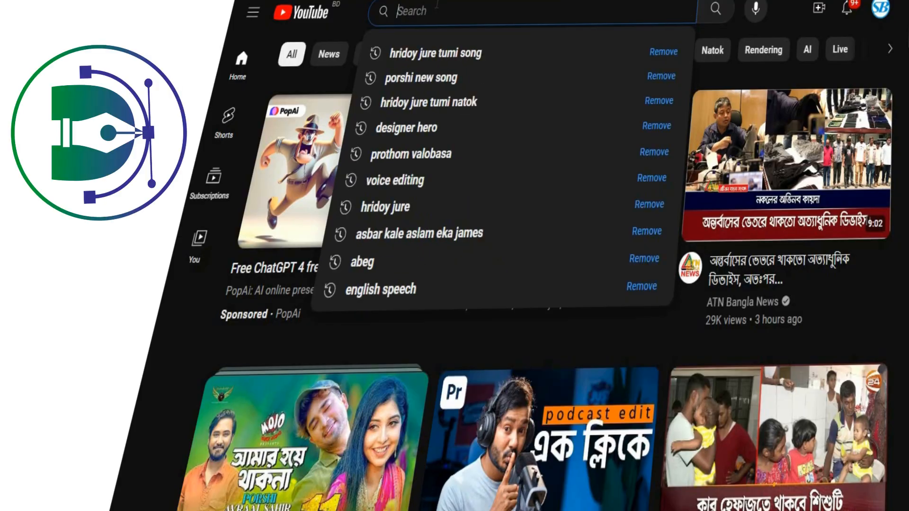
- Switch to YouTube and search for "designer hero"
type("designer hero")
key("Return")
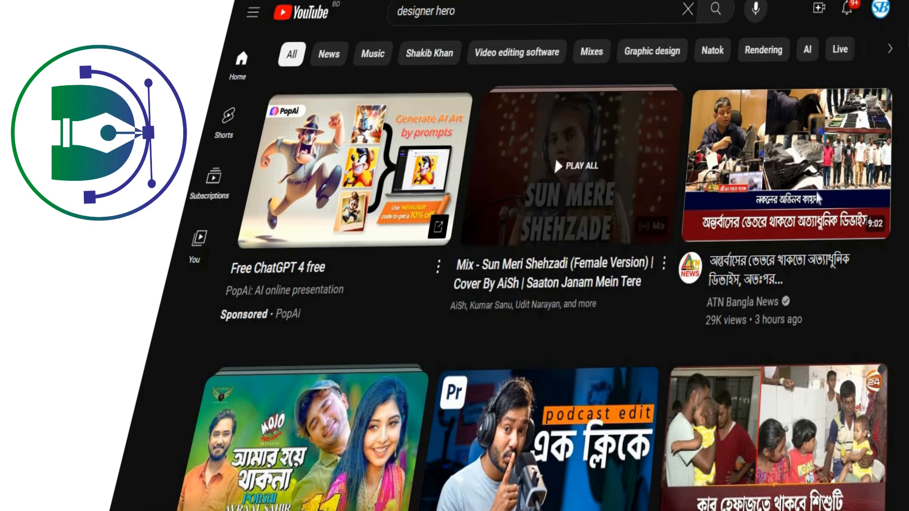